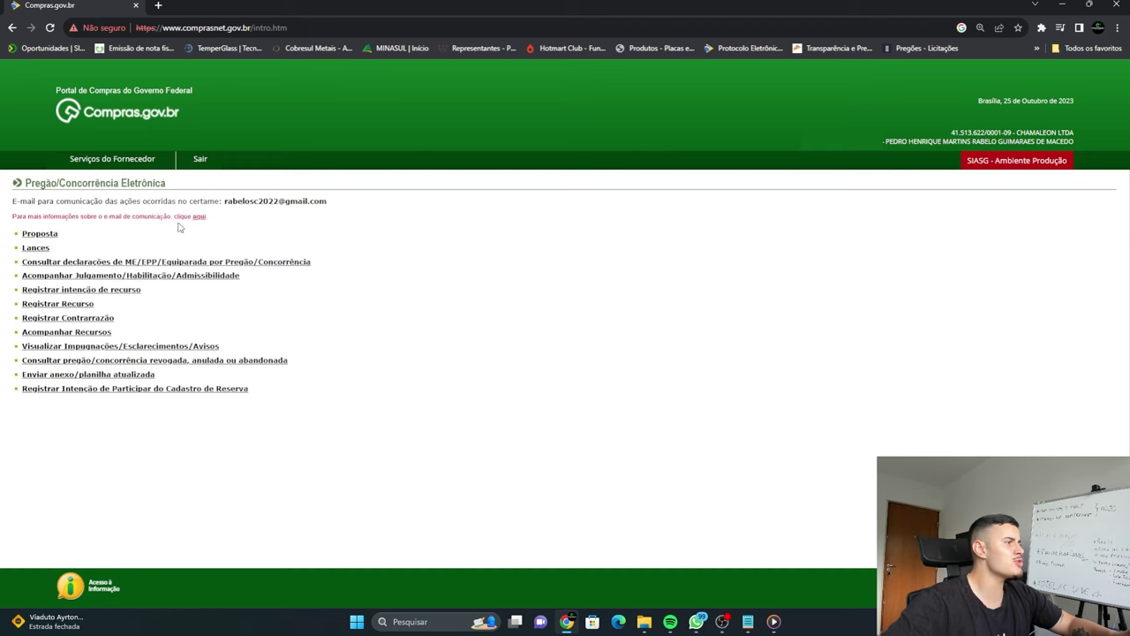
# - Open the list of all ongoing legacy electronic waivers and quotations open for proposals and browse its entries
pyautogui.moveTo(104, 164)
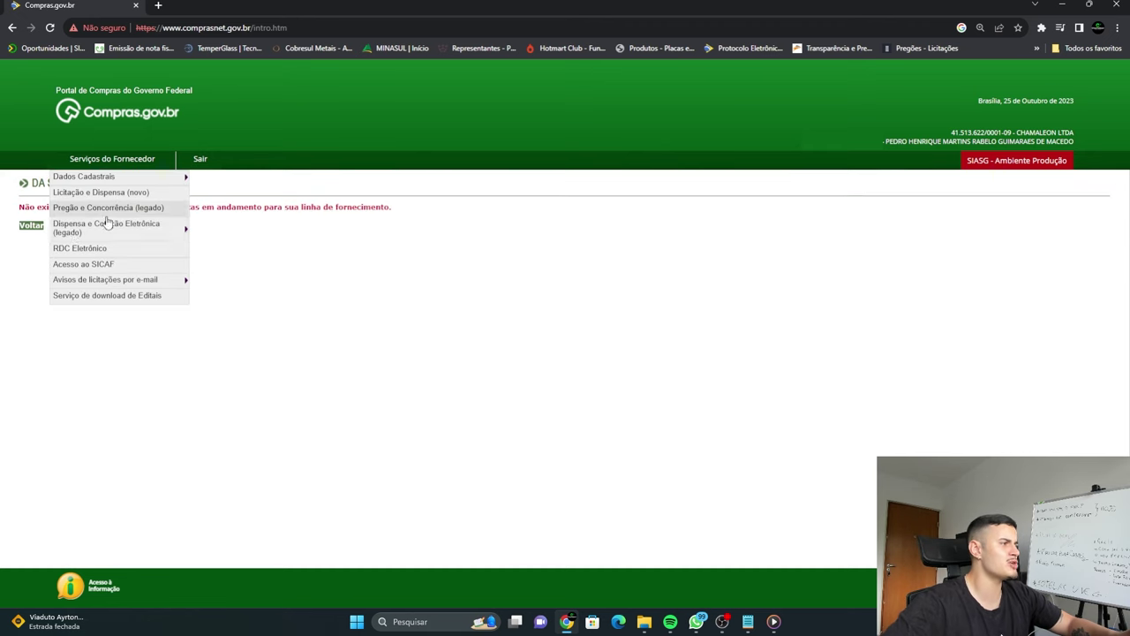
pyautogui.moveTo(113, 230)
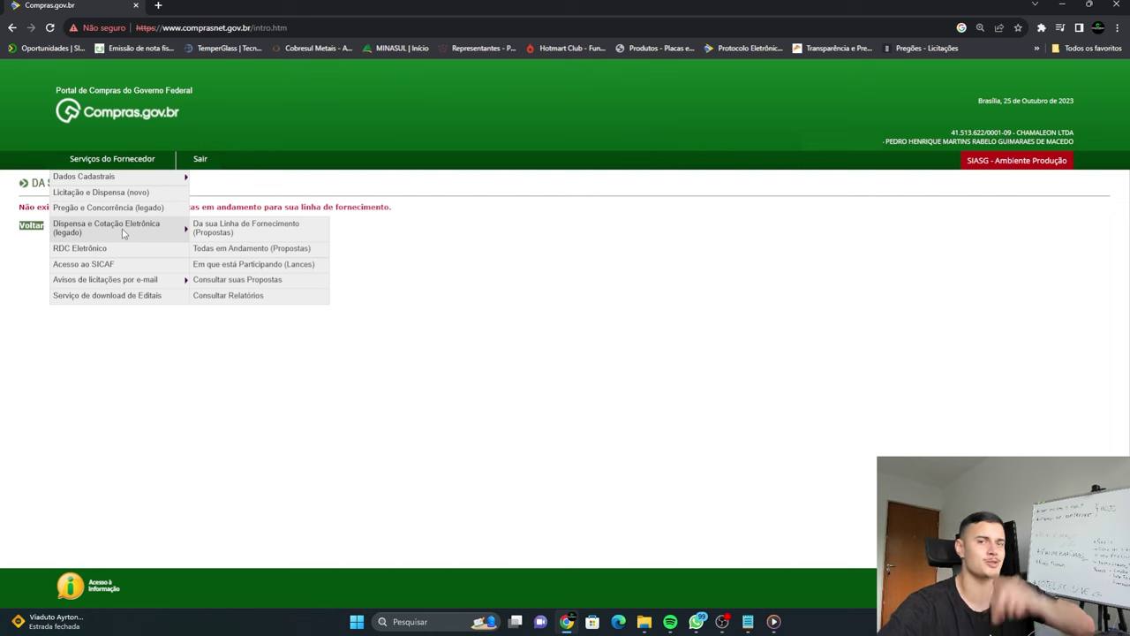
pyautogui.click(245, 249)
pyautogui.scroll(-15, 288, 368)
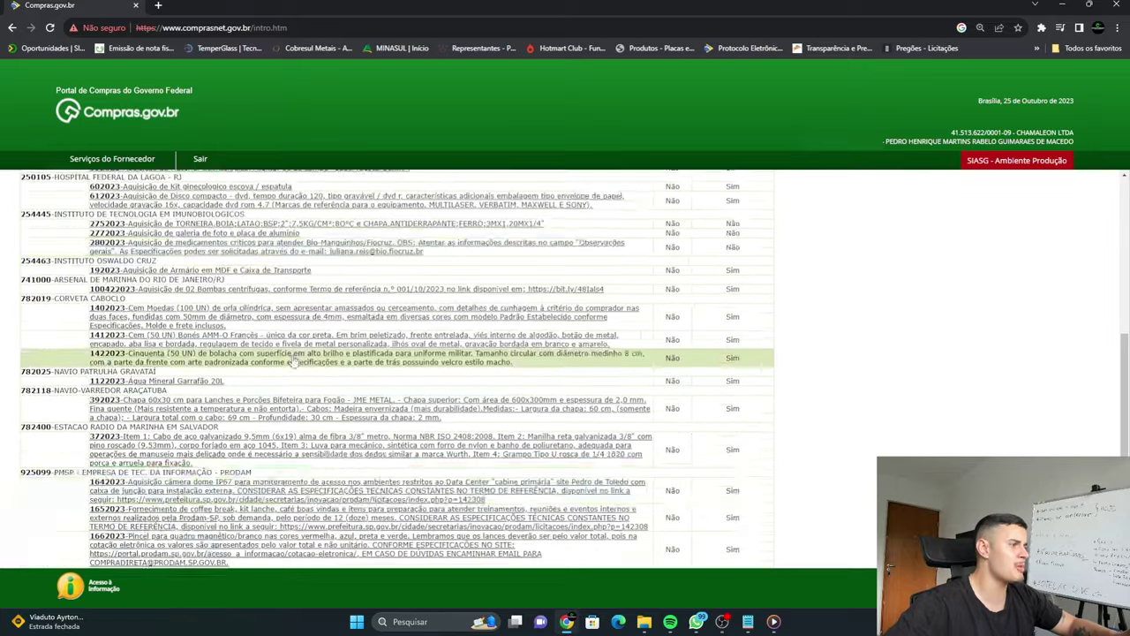
pyautogui.scroll(15, 376, 360)
# - View the legacy electronic quotations the supplier is participating in and the supplier's own submitted proposals
pyautogui.click(225, 264)
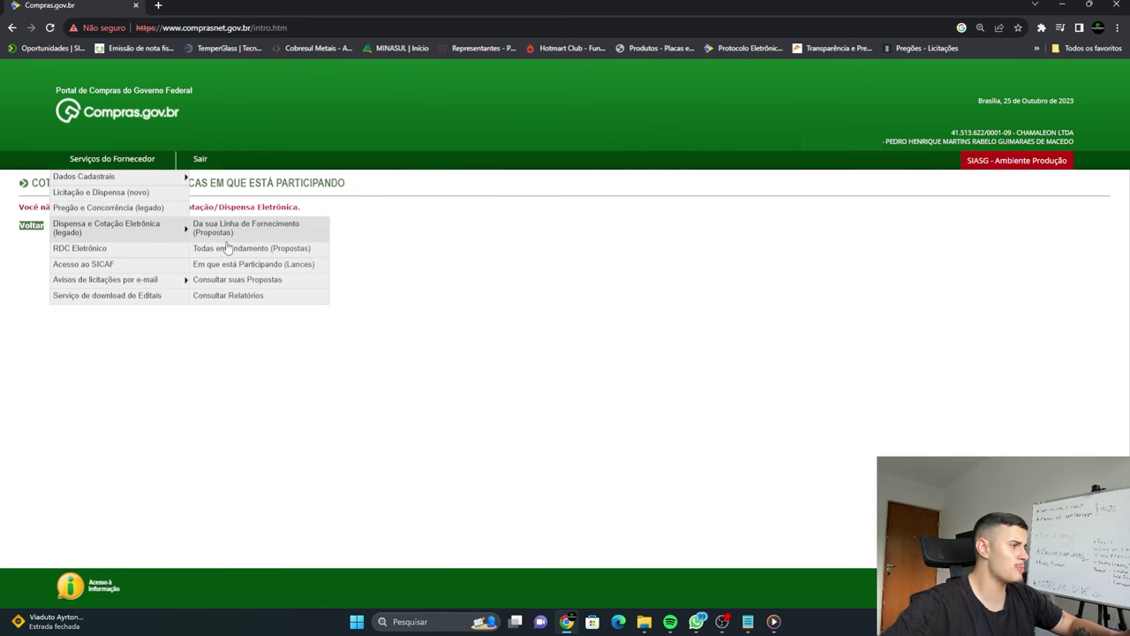
pyautogui.click(229, 279)
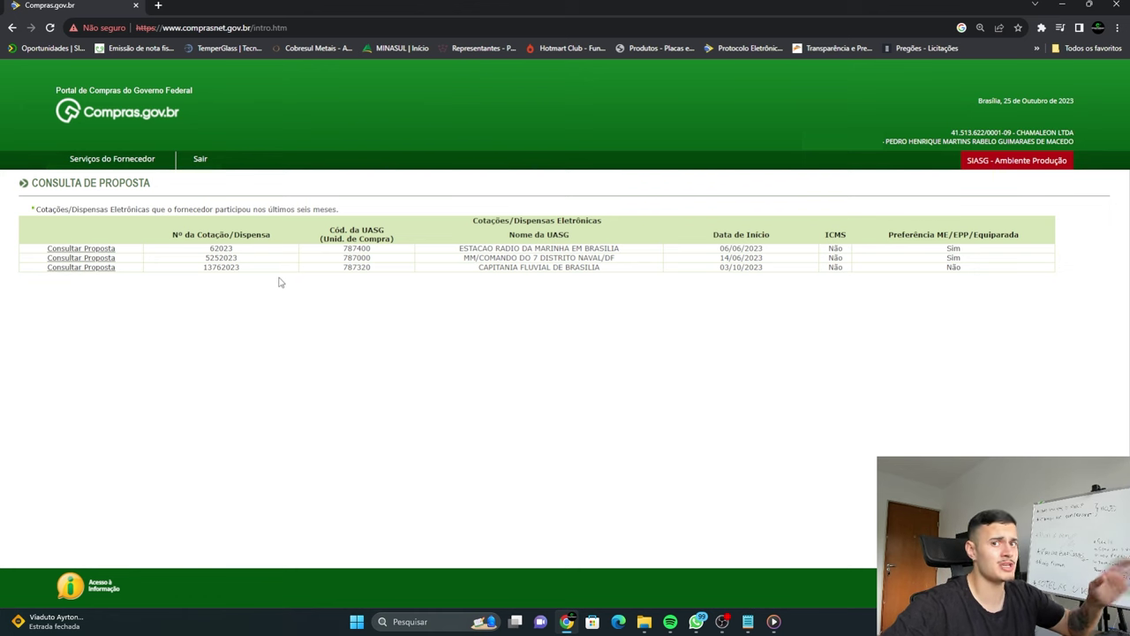
# - Open the report query form for legacy electronic quotations and waivers
pyautogui.moveTo(88, 159)
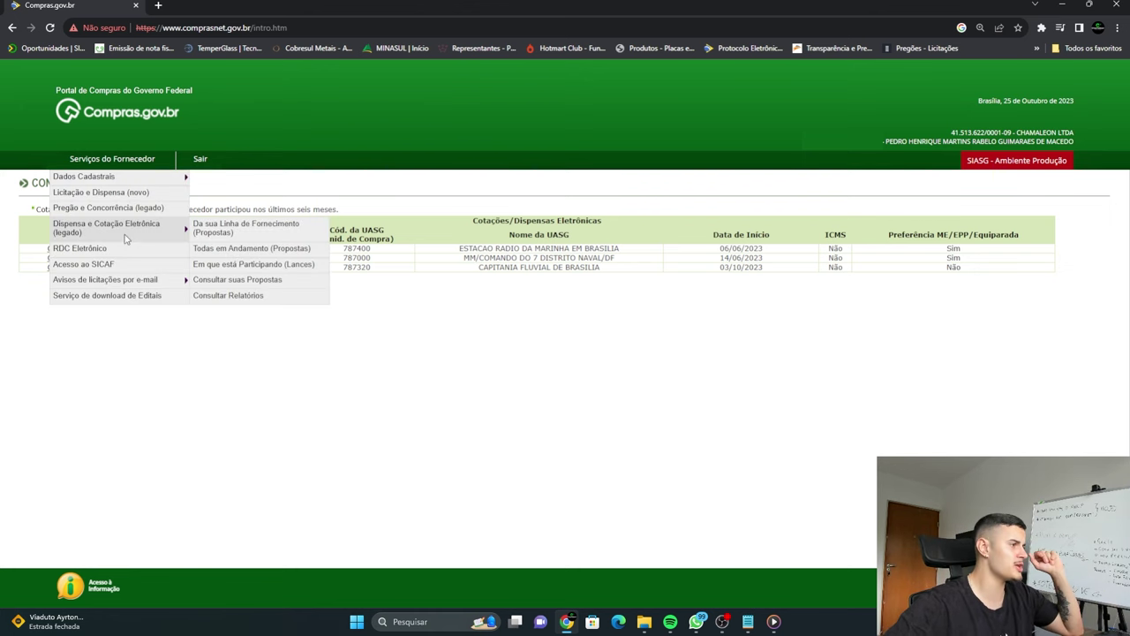
pyautogui.moveTo(117, 227)
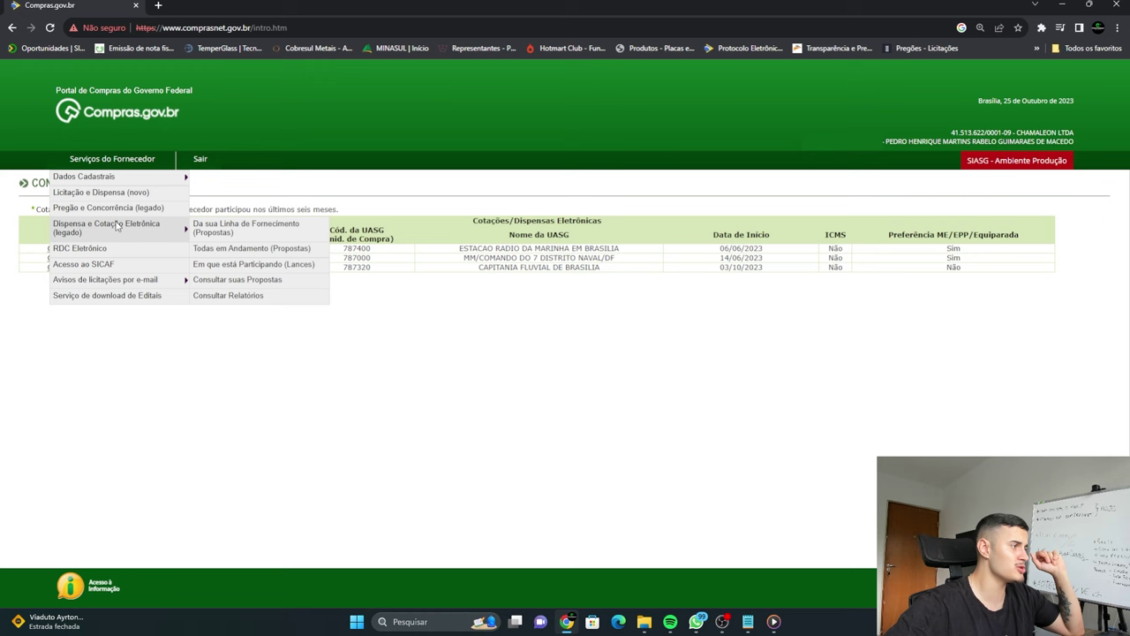
pyautogui.click(228, 295)
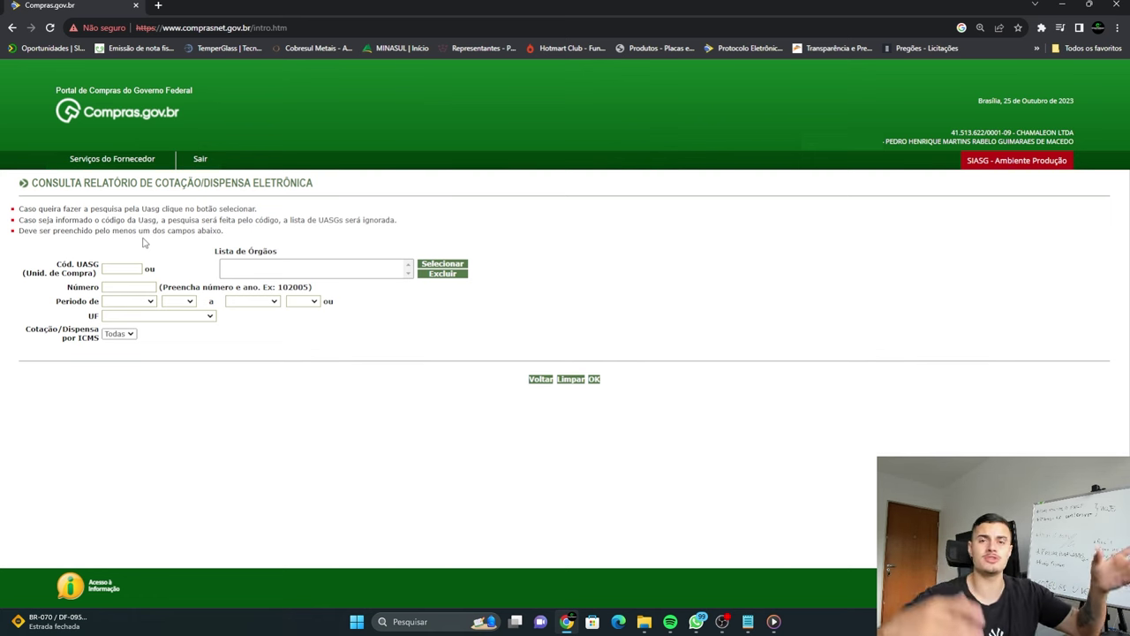
# - Review the supply-line groups and the notification regions offered for e-mail bid notices
pyautogui.moveTo(79, 159)
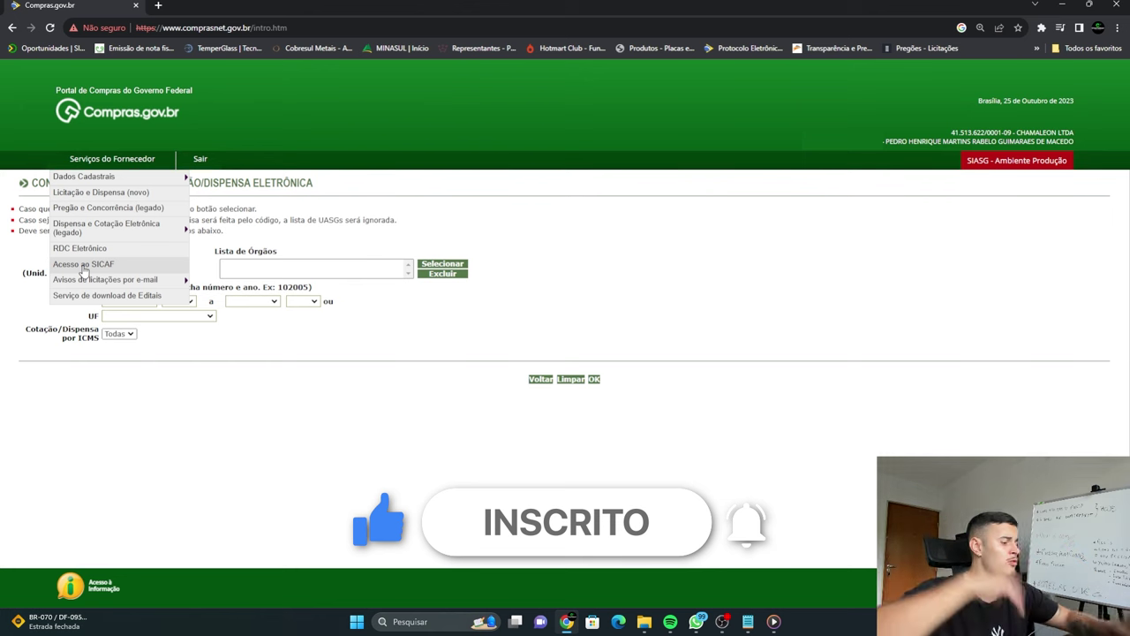
pyautogui.moveTo(99, 282)
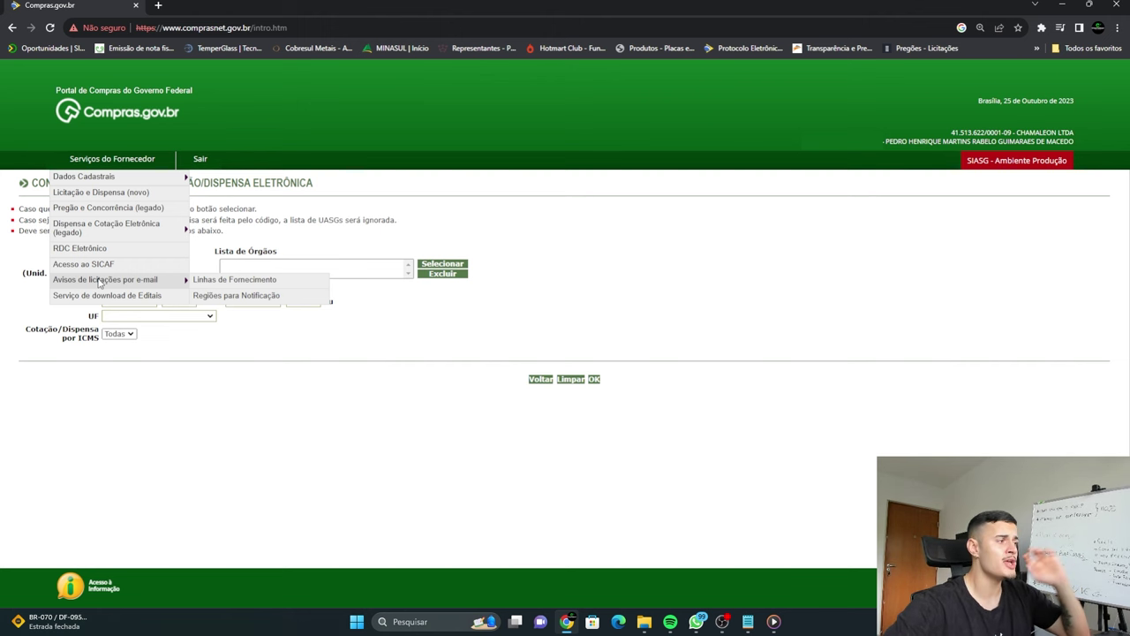
pyautogui.click(233, 279)
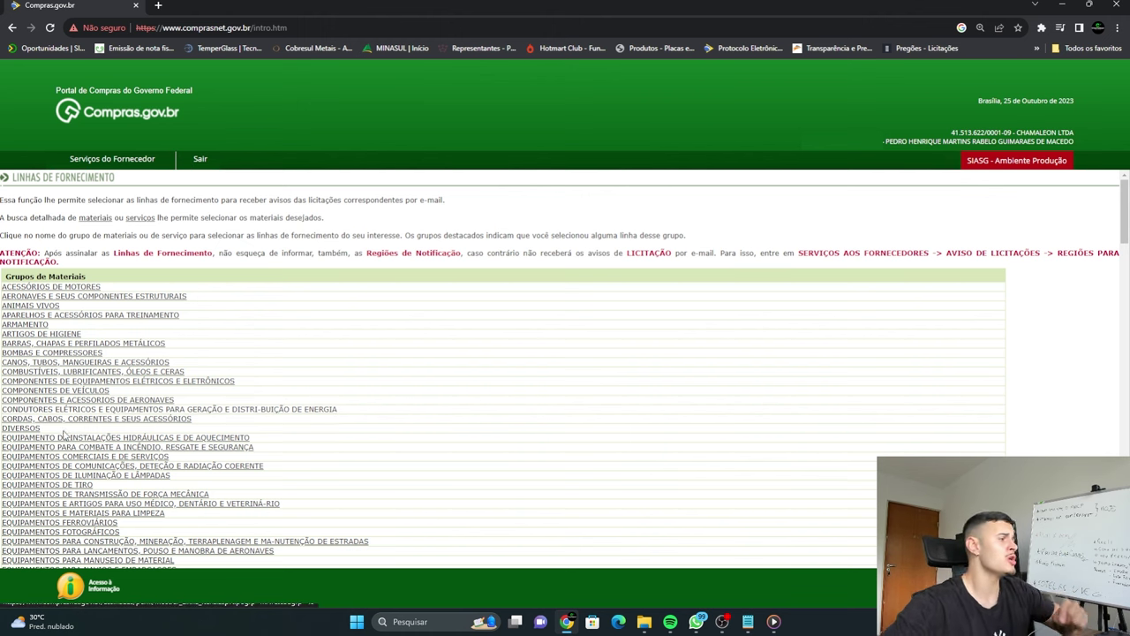
pyautogui.scroll(-1, 194, 494)
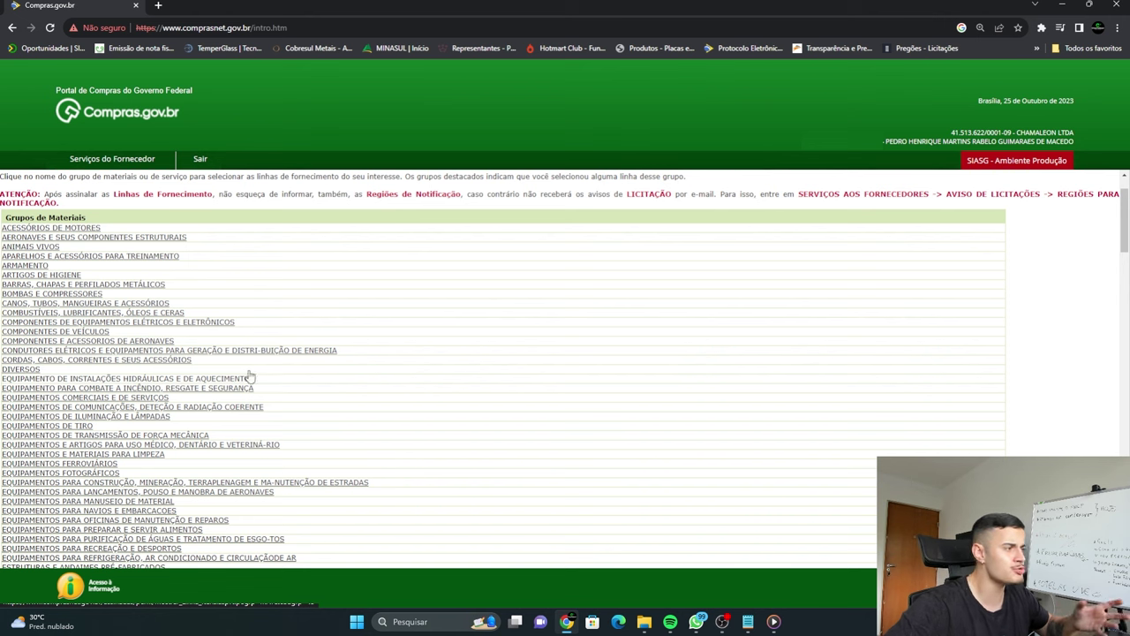
pyautogui.scroll(-3, 294, 373)
pyautogui.scroll(4, 294, 372)
pyautogui.moveTo(133, 162)
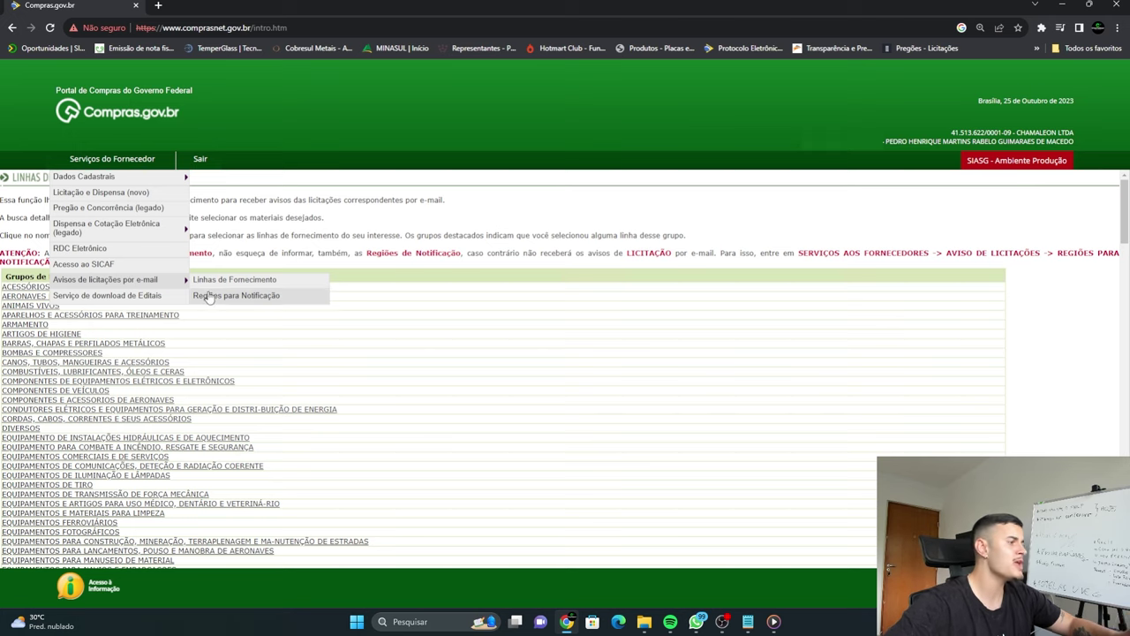
pyautogui.click(214, 297)
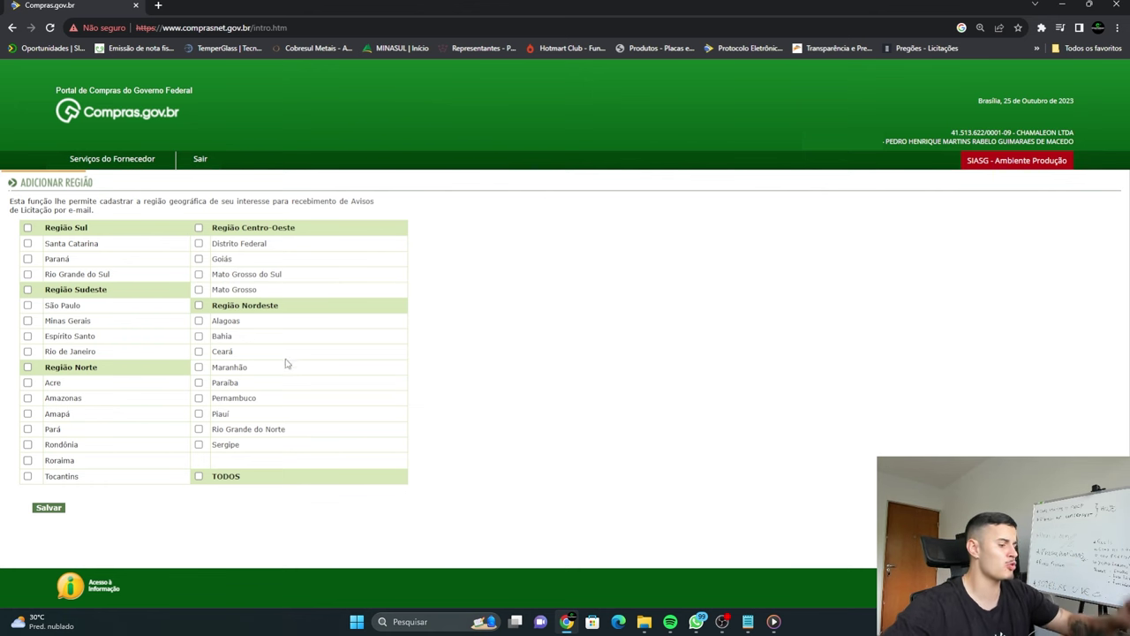
# - Open the edital download service and look through its search criteria
pyautogui.moveTo(112, 159)
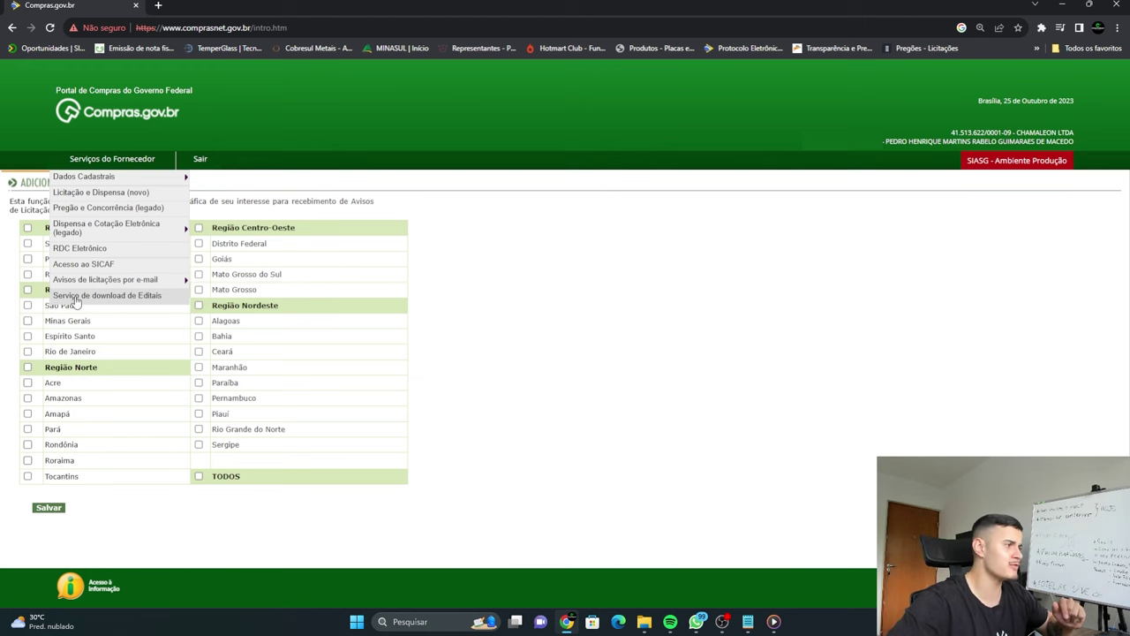
pyautogui.click(77, 296)
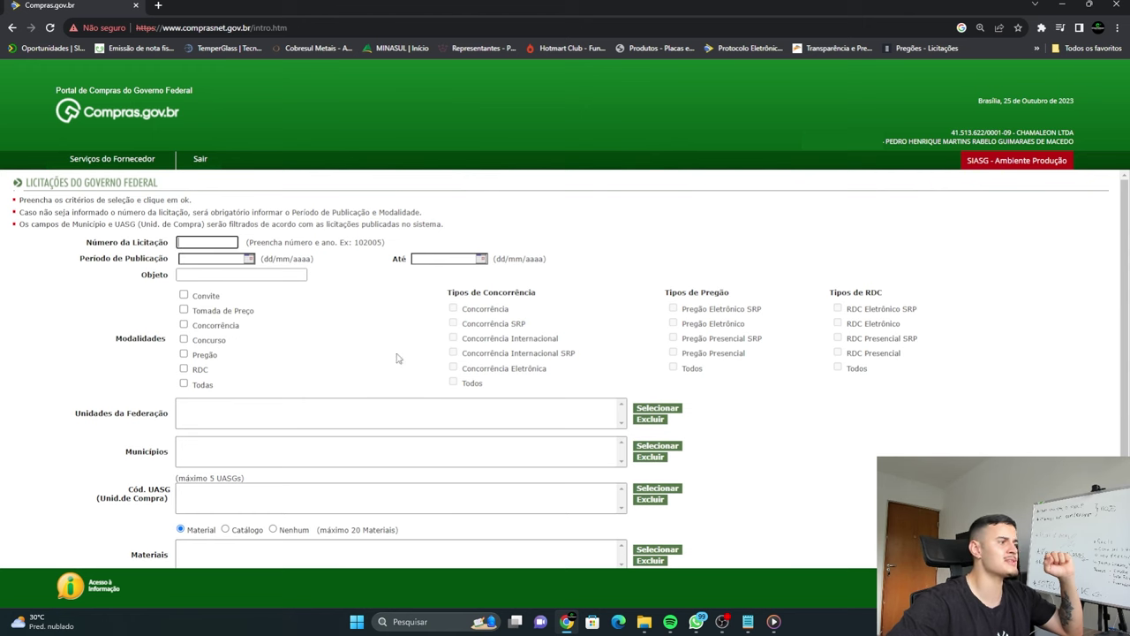
pyautogui.scroll(-2, 339, 464)
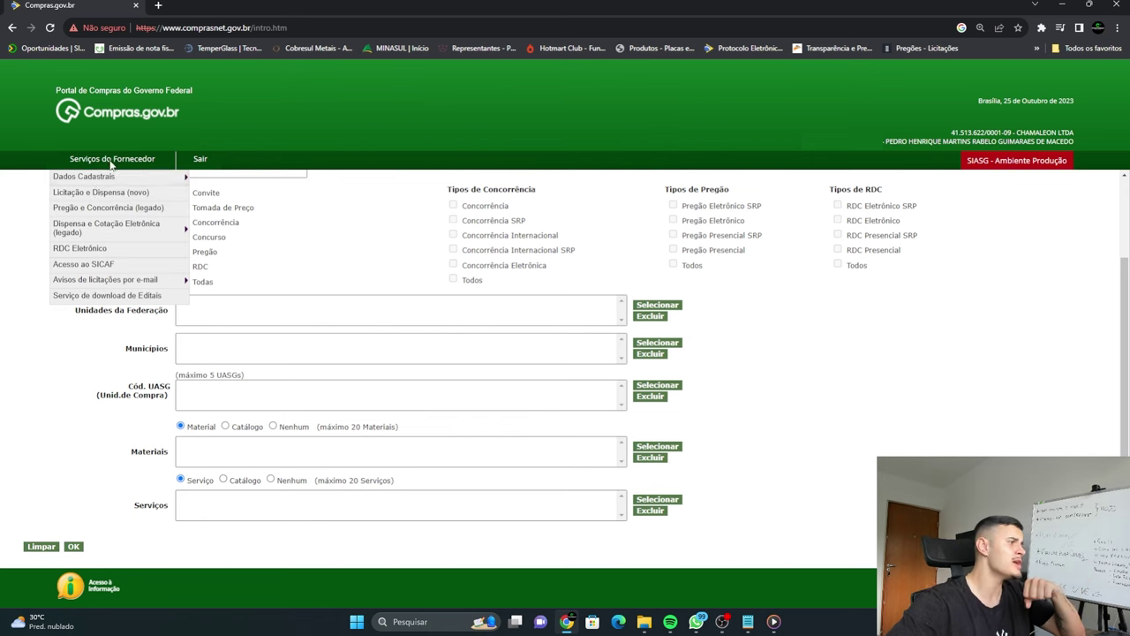
# - List the legacy auctions open for proposal registration and highlight the first entry's UASG code and agency name
pyautogui.click(102, 207)
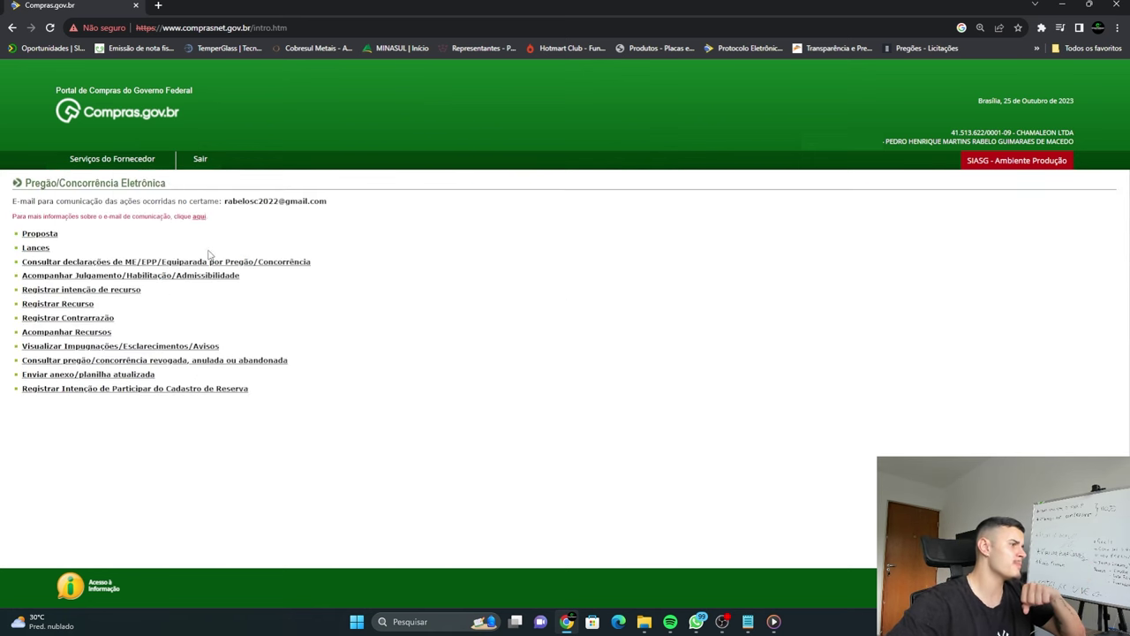
pyautogui.click(44, 234)
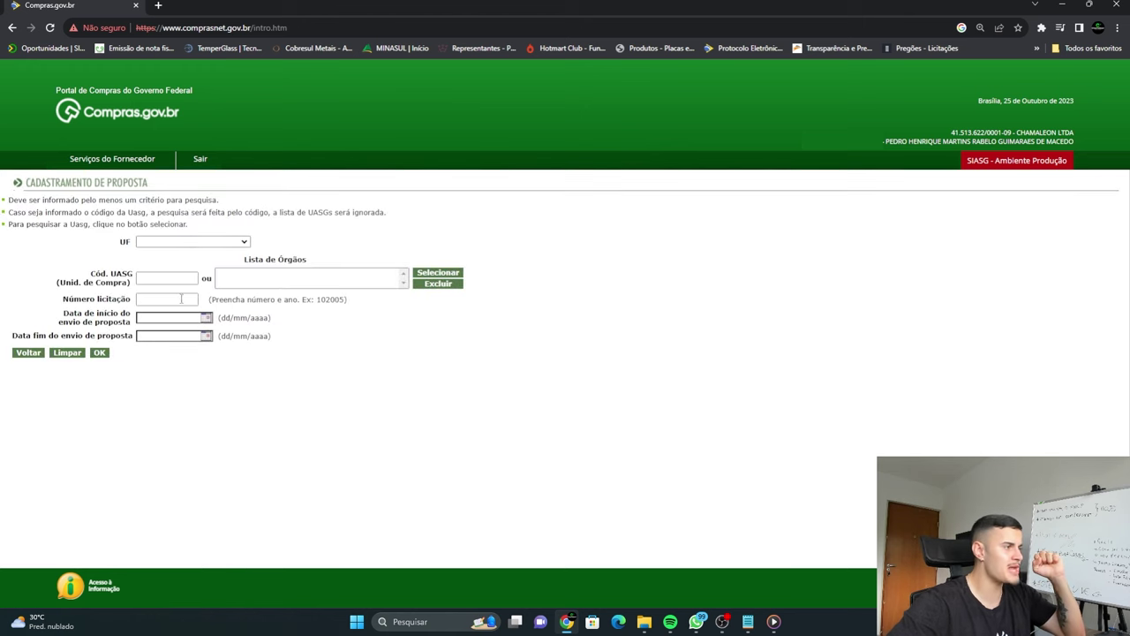
pyautogui.click(100, 352)
pyautogui.moveTo(257, 226); pyautogui.dragTo(302, 251)
pyautogui.click(326, 234)
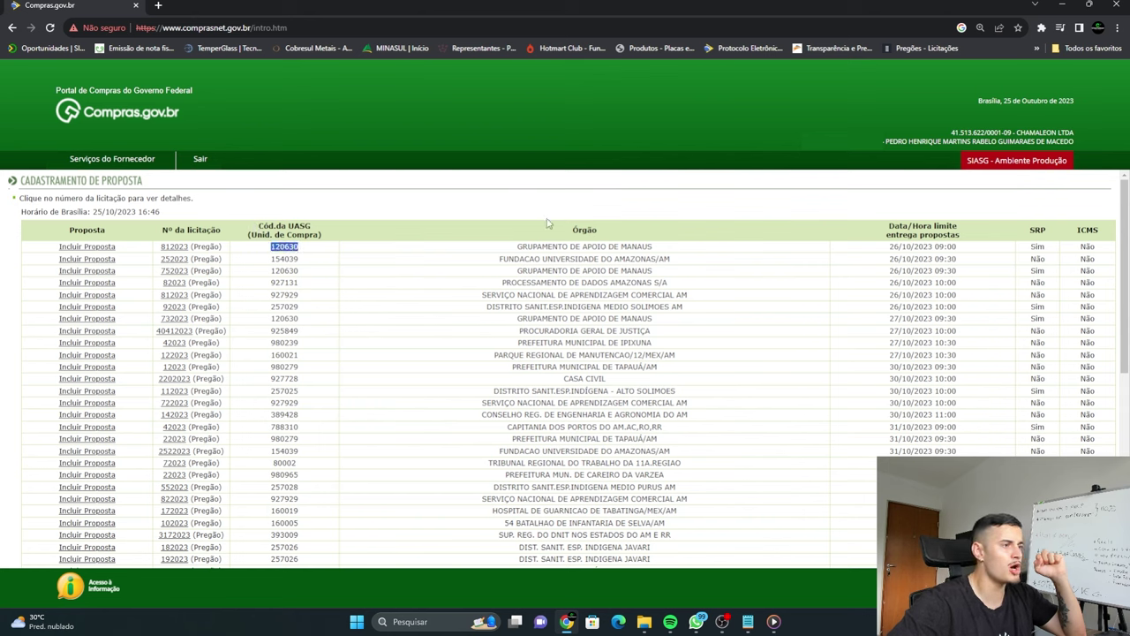
pyautogui.moveTo(516, 248); pyautogui.dragTo(672, 253)
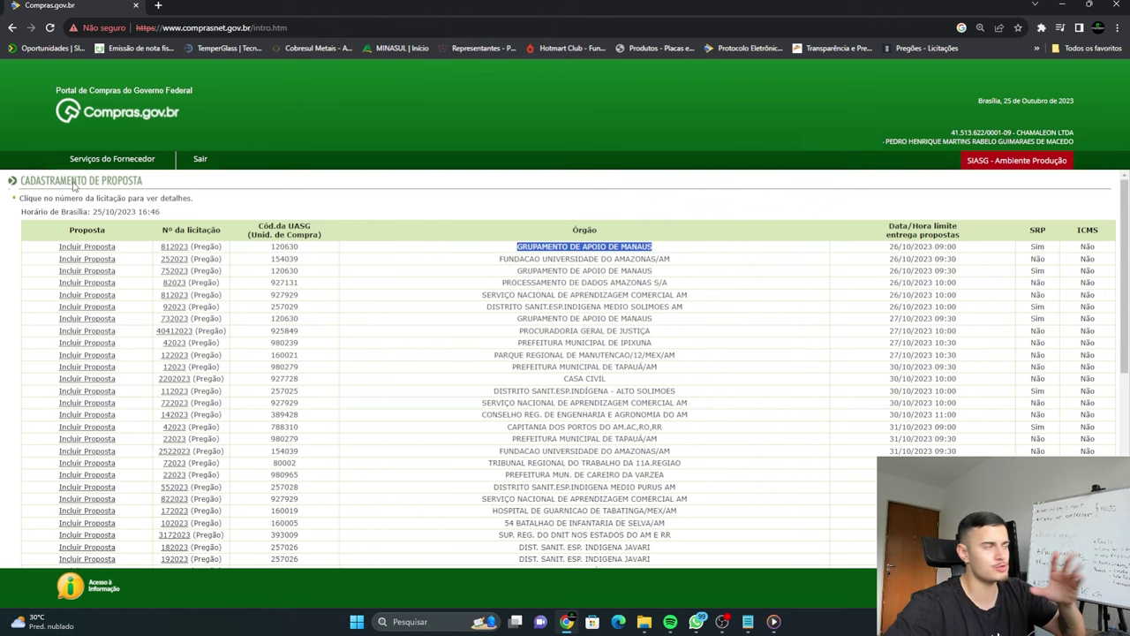
# - Return to the edital download service and review the bid number, modality, location and material filters
pyautogui.moveTo(113, 161)
pyautogui.click(115, 298)
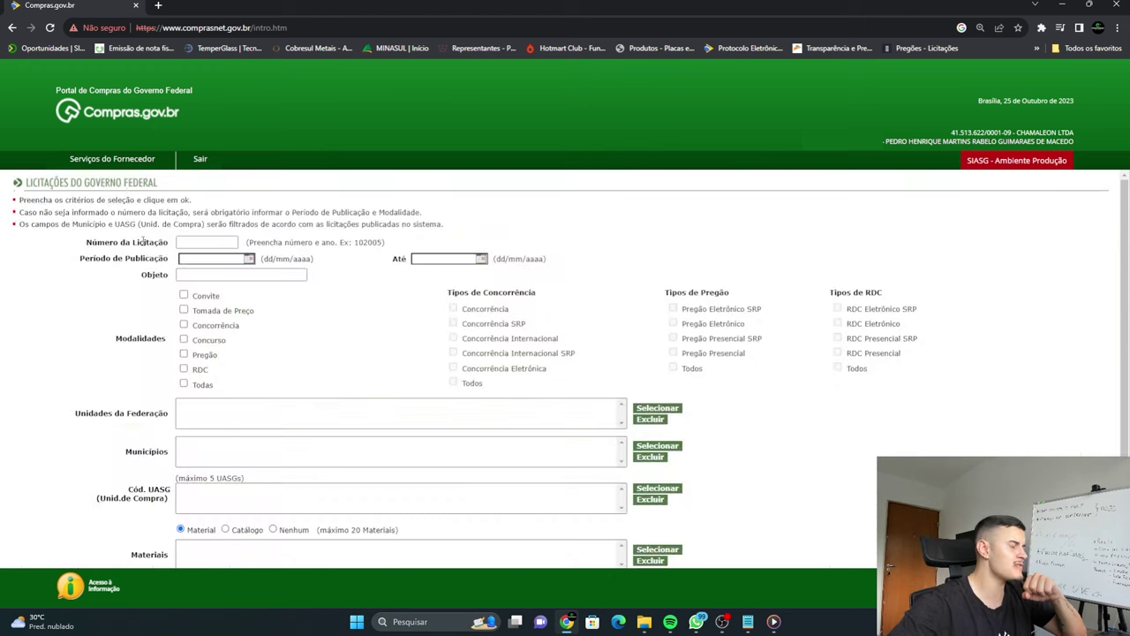
pyautogui.click(213, 243)
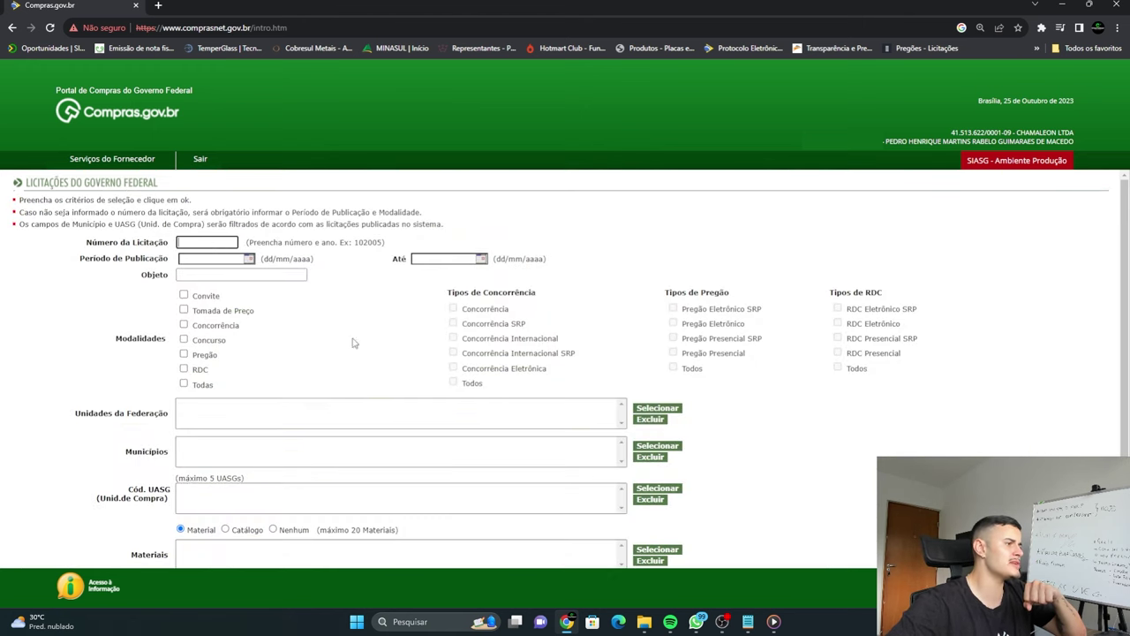
pyautogui.scroll(-2, 318, 336)
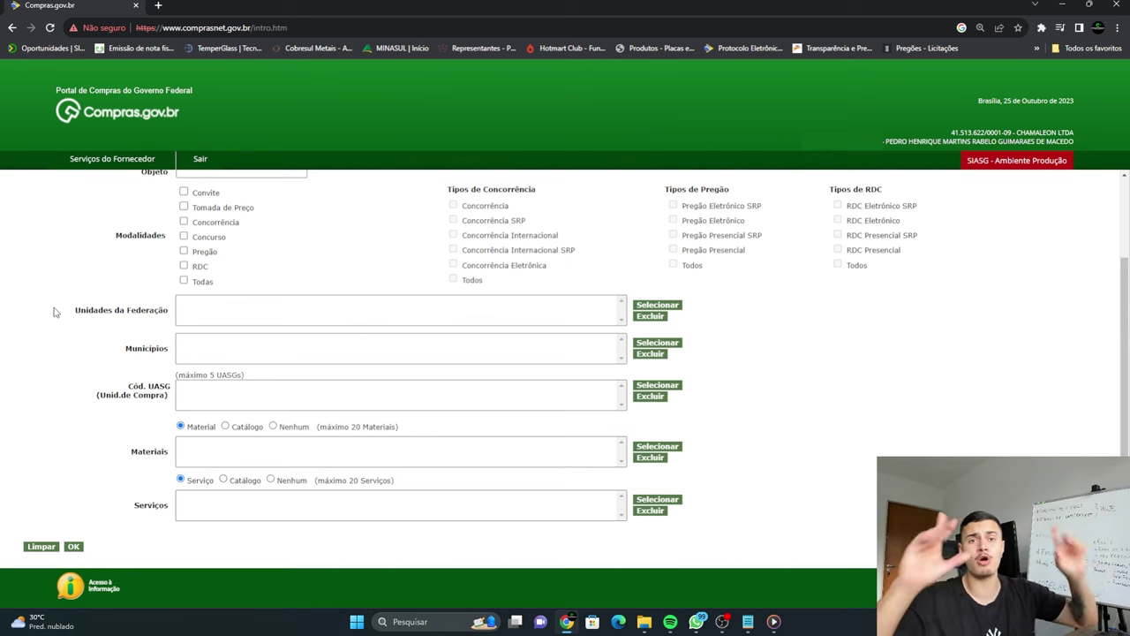
# - Open the new Licitação e Dispensa area and browse the supplier's ongoing participations
pyautogui.moveTo(91, 159)
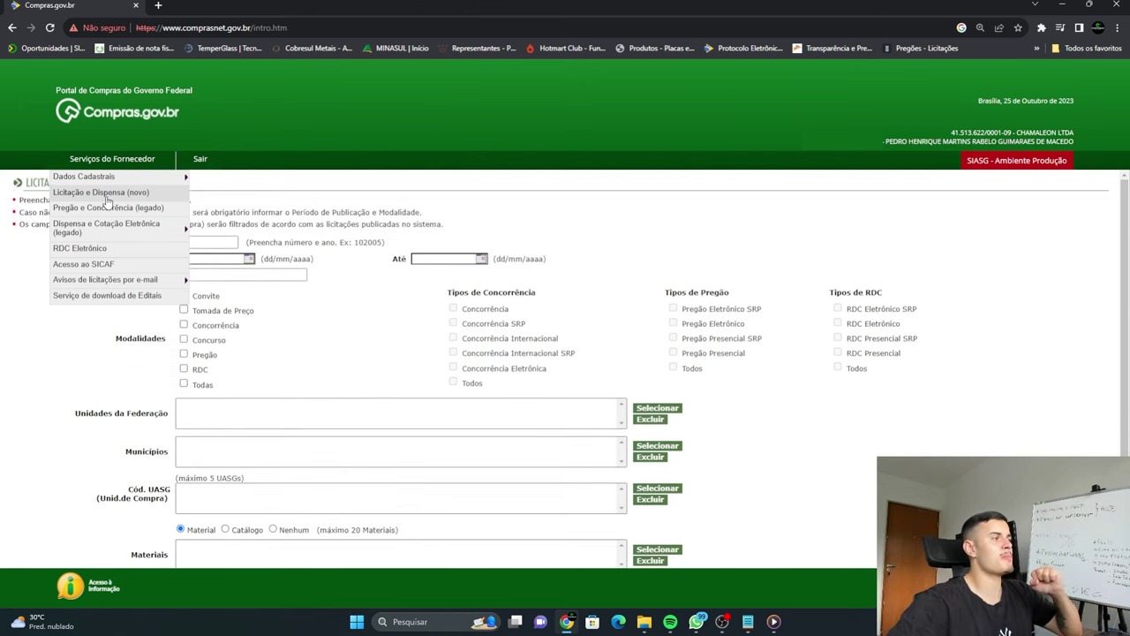
pyautogui.click(106, 196)
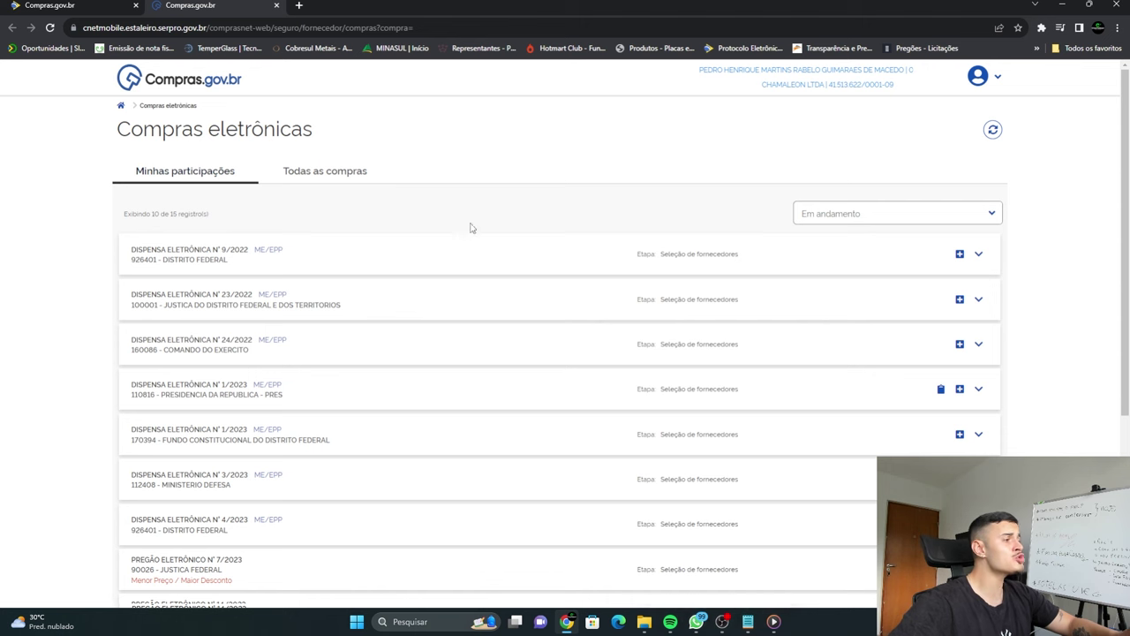
pyautogui.scroll(-3, 608, 397)
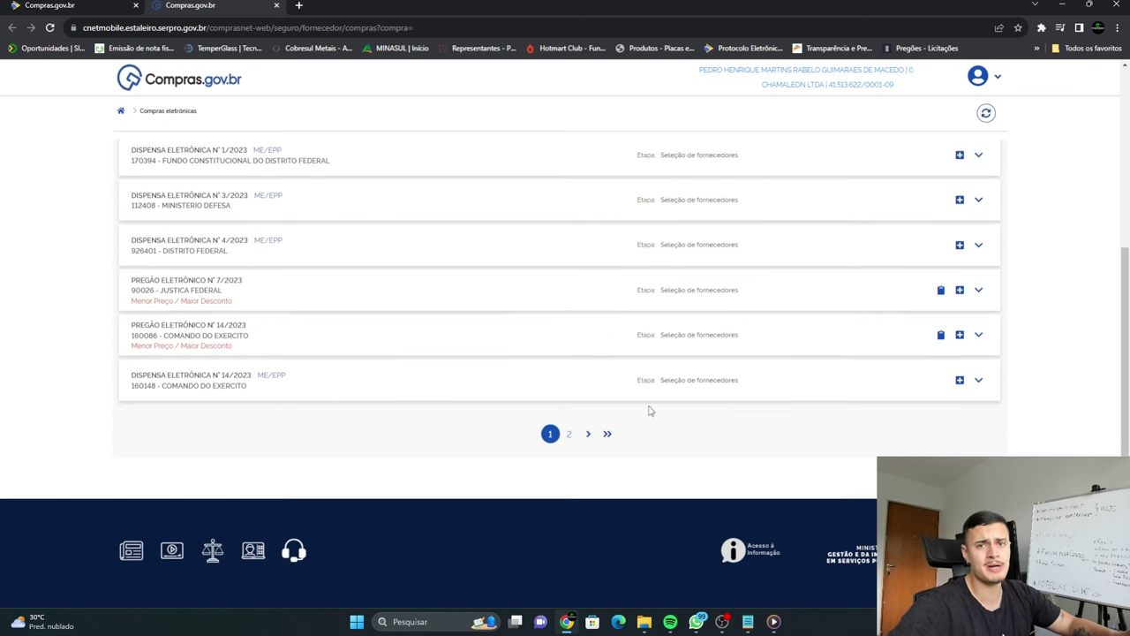
pyautogui.scroll(3, 676, 485)
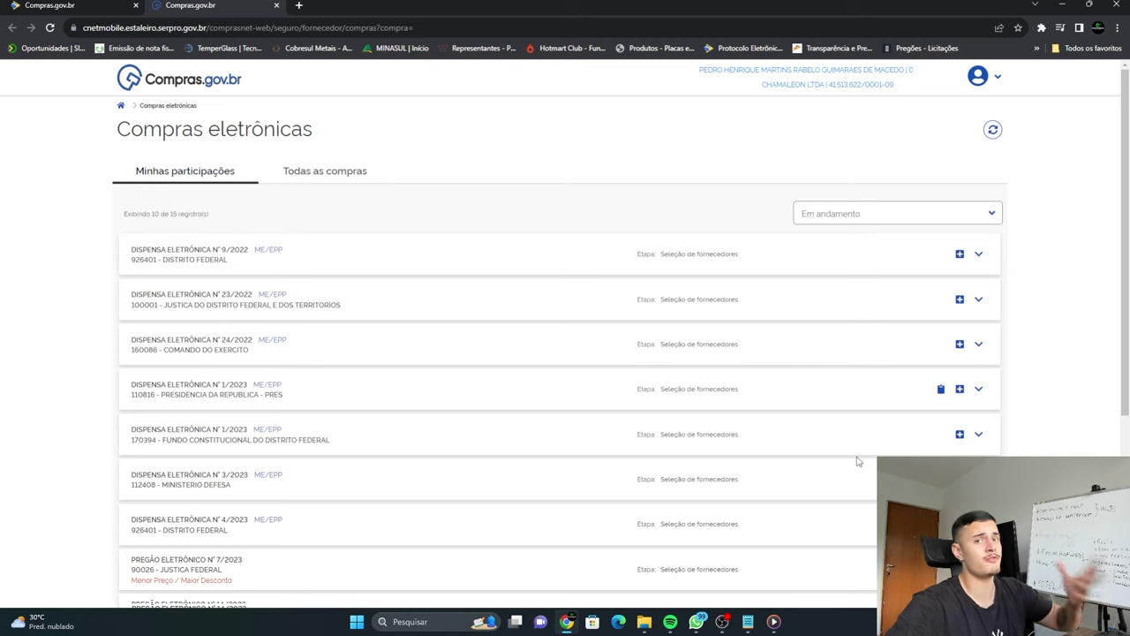
# - Open Dispensa Eletrônica N° 3/2023 of Ministério Defesa and view the details and proposal page of item 1, AGULHA
pyautogui.click(676, 481)
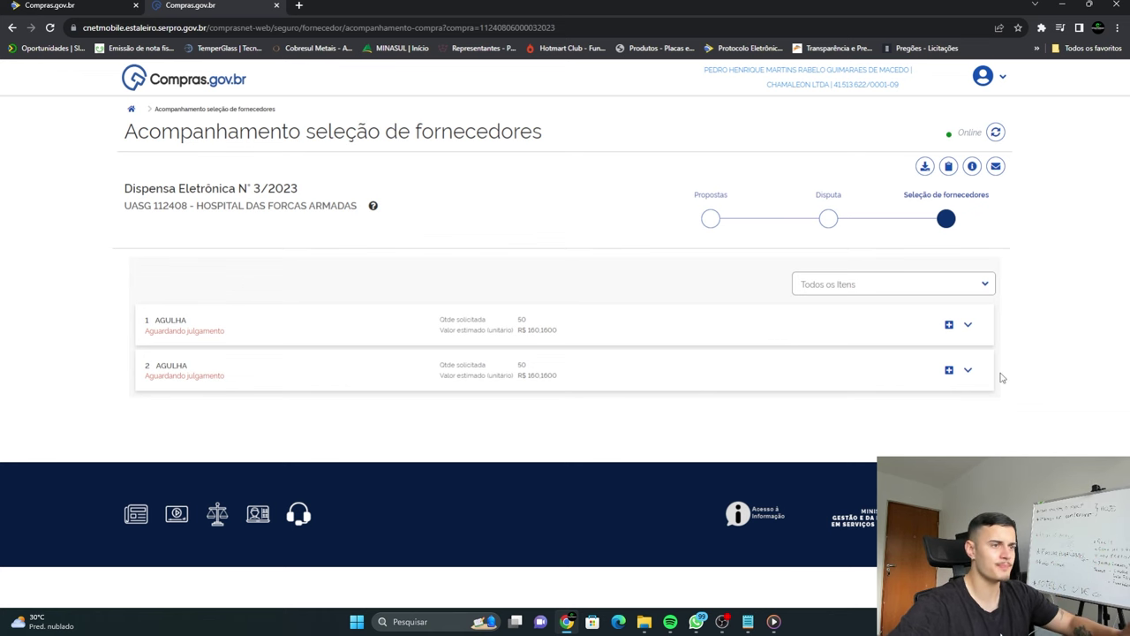
pyautogui.click(969, 326)
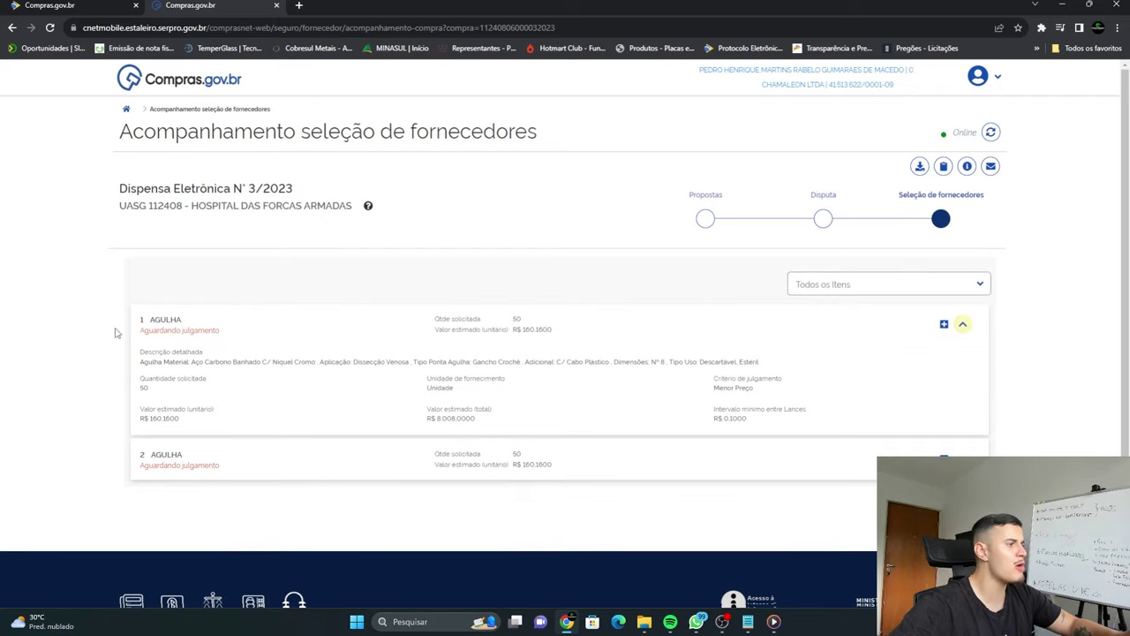
pyautogui.click(944, 325)
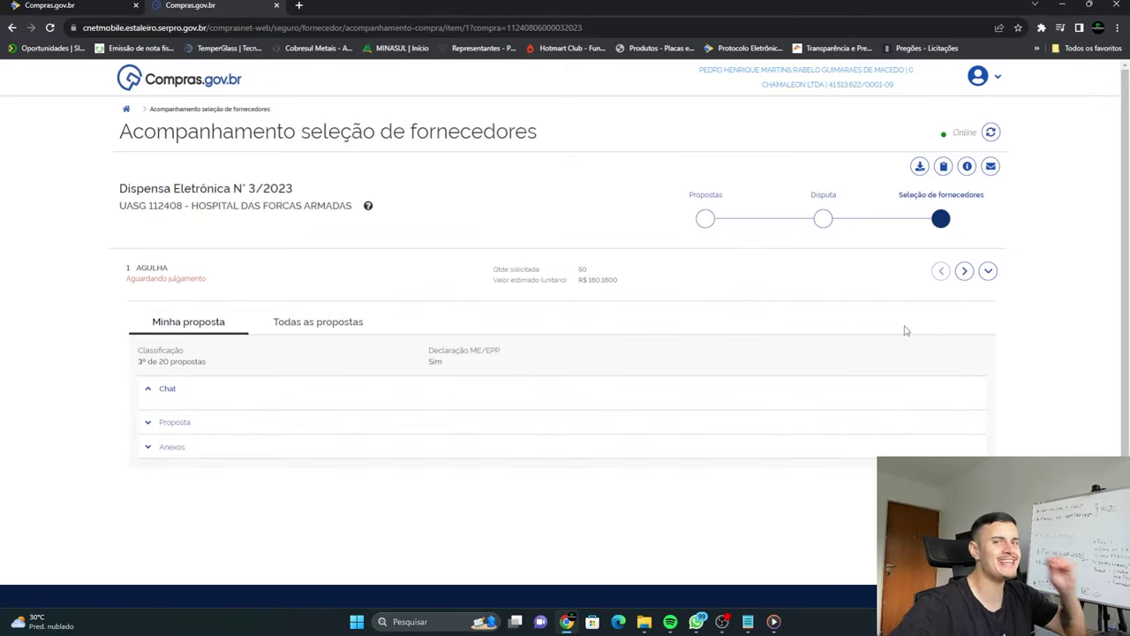
# - Show all proposals for item 1 and check the attachments of the first-listed supplier
pyautogui.click(314, 323)
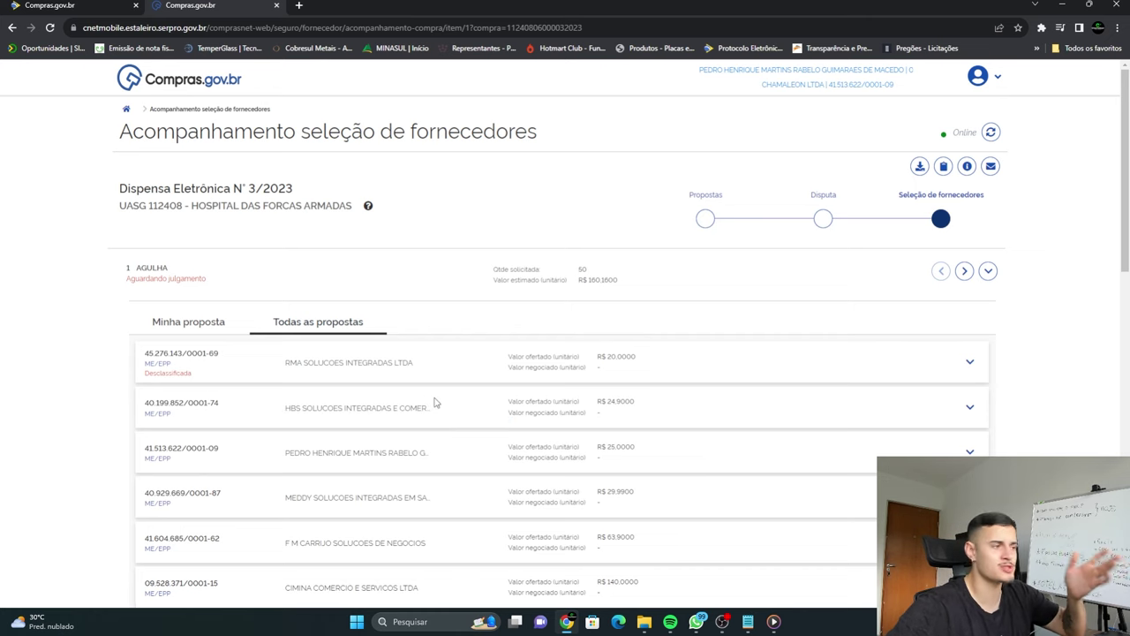
pyautogui.click(969, 361)
pyautogui.click(275, 446)
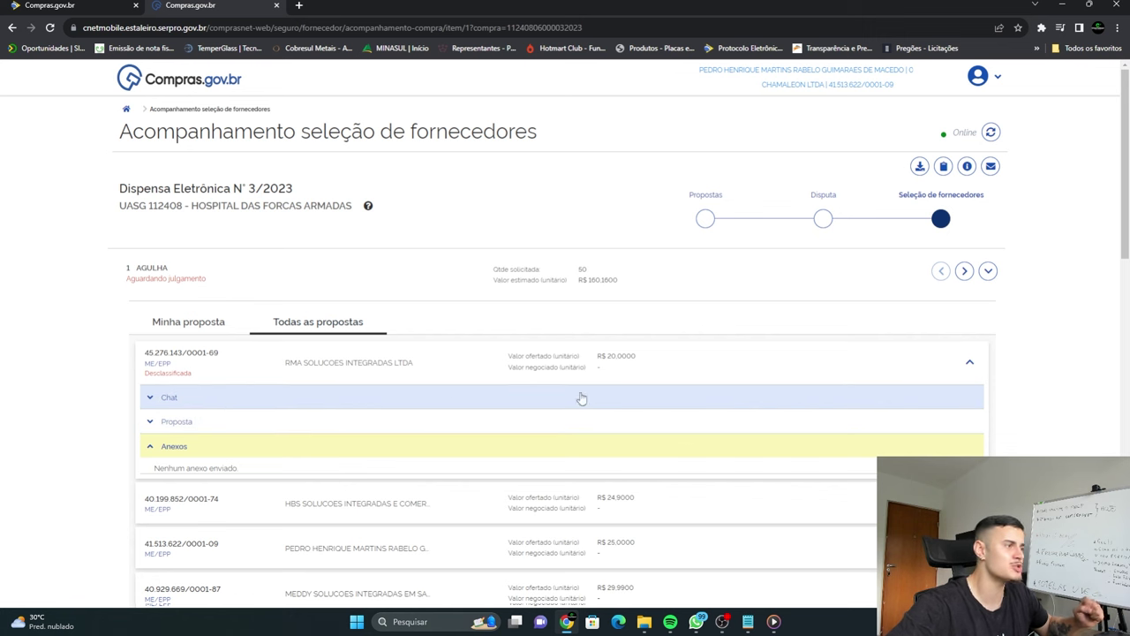
# - Return to the supplier's own proposal for item 1 and open the public session messages of the purchase
pyautogui.click(182, 320)
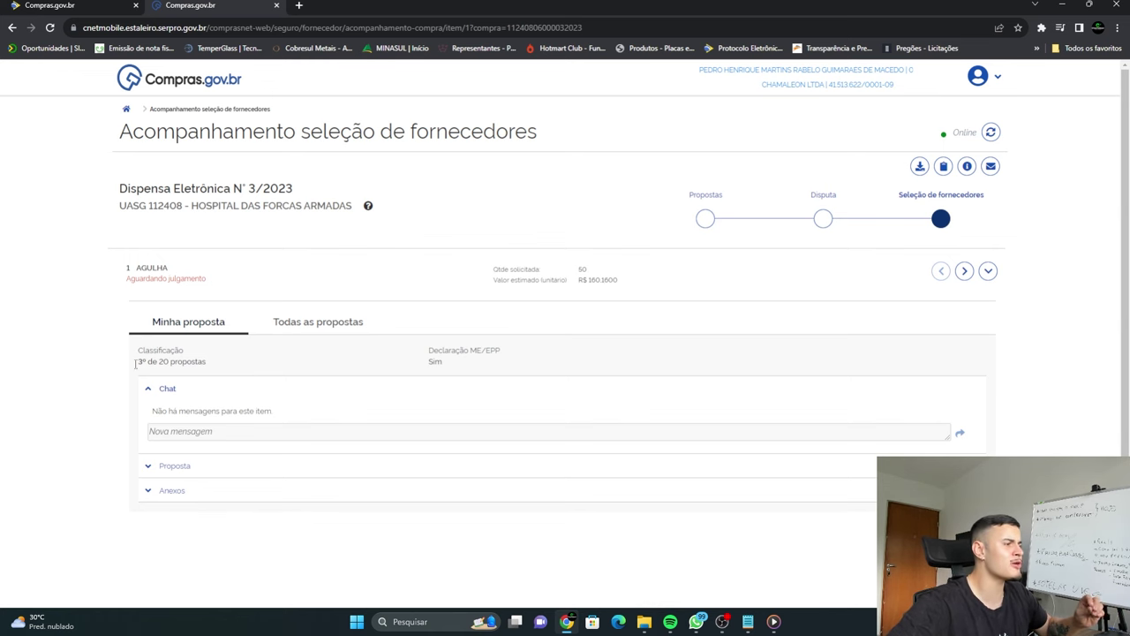
pyautogui.click(991, 166)
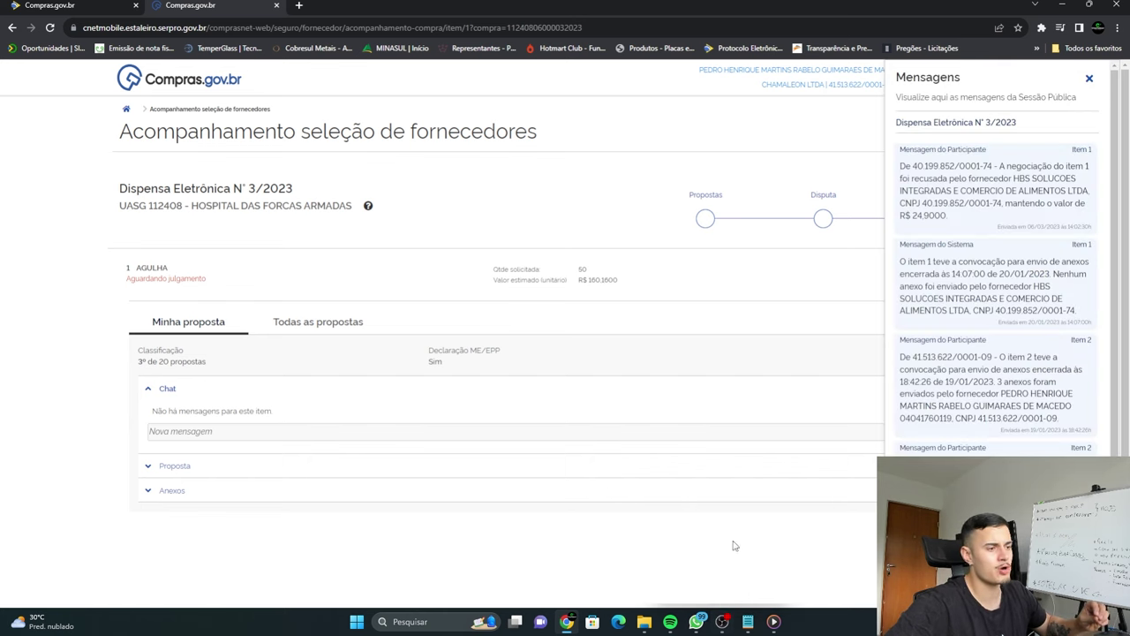
# - Read through the public session messages of Dispensa Eletrônica N° 3/2023 and close them
pyautogui.scroll(-1, 1019, 227)
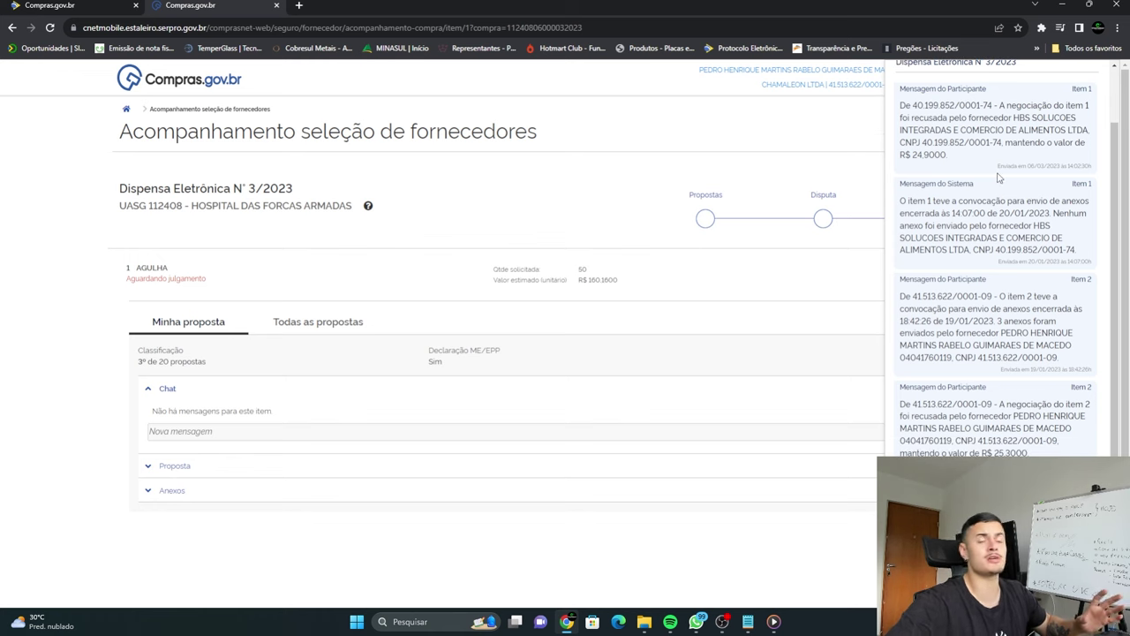
pyautogui.scroll(1, 986, 177)
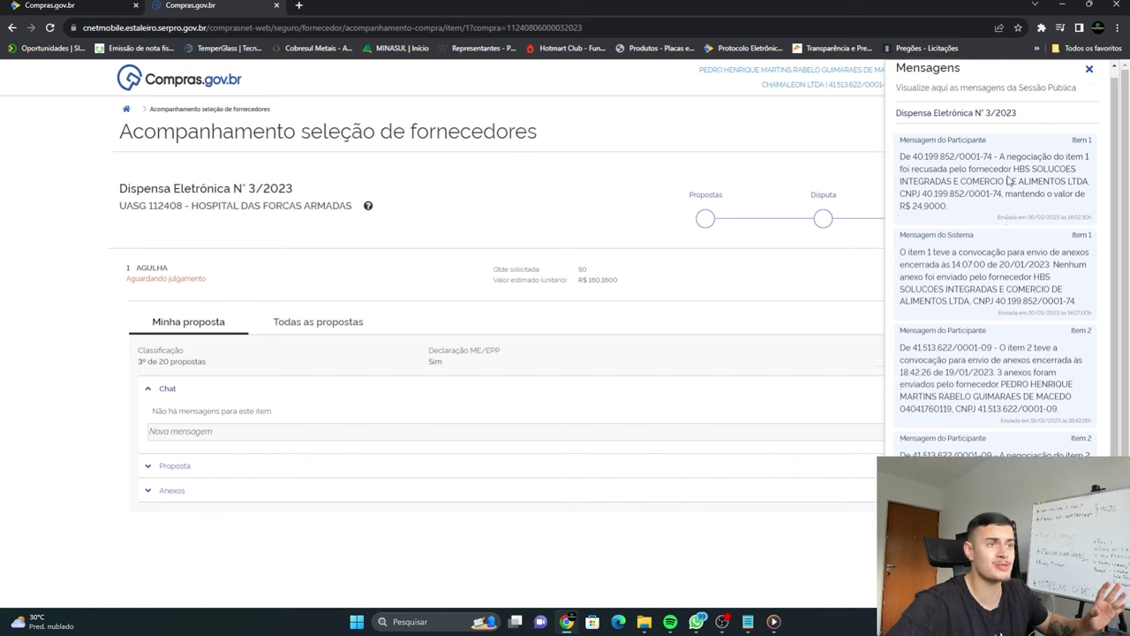
pyautogui.click(1091, 80)
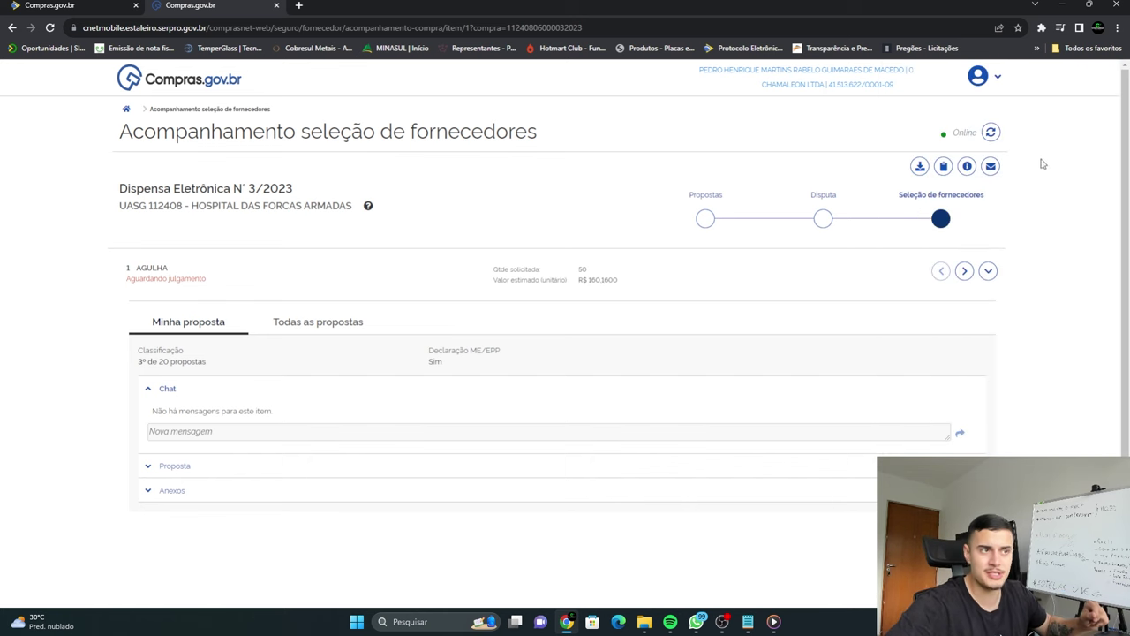
# - Check the purchase's additional information, examining the proposal delivery and bid submission periods, and close it
pyautogui.click(968, 167)
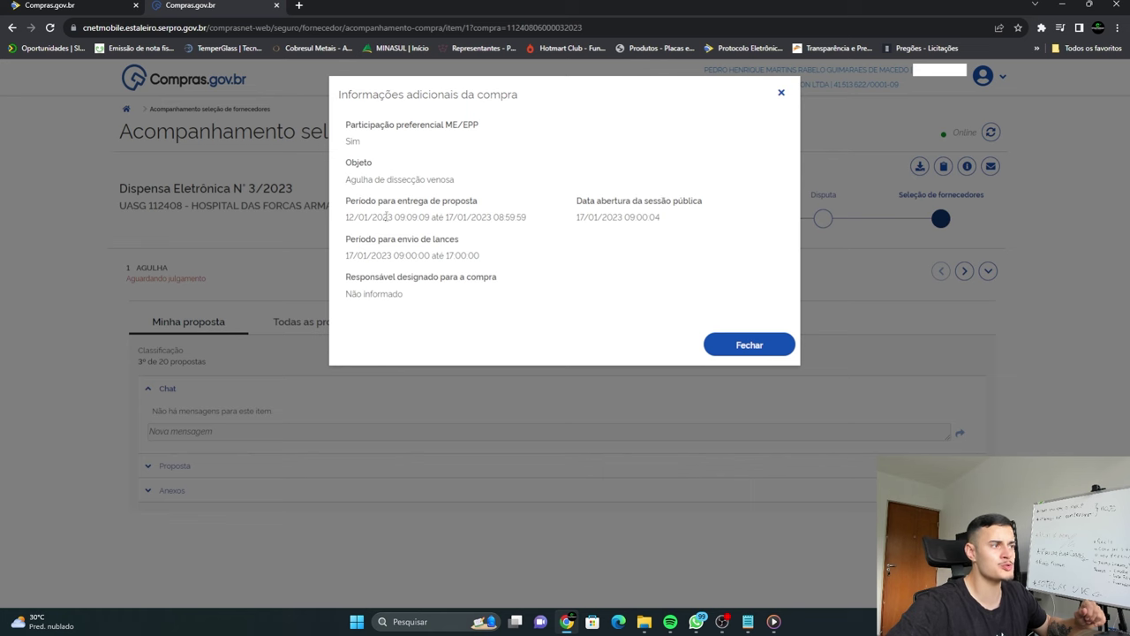
pyautogui.moveTo(339, 206); pyautogui.dragTo(527, 224)
pyautogui.click(531, 226)
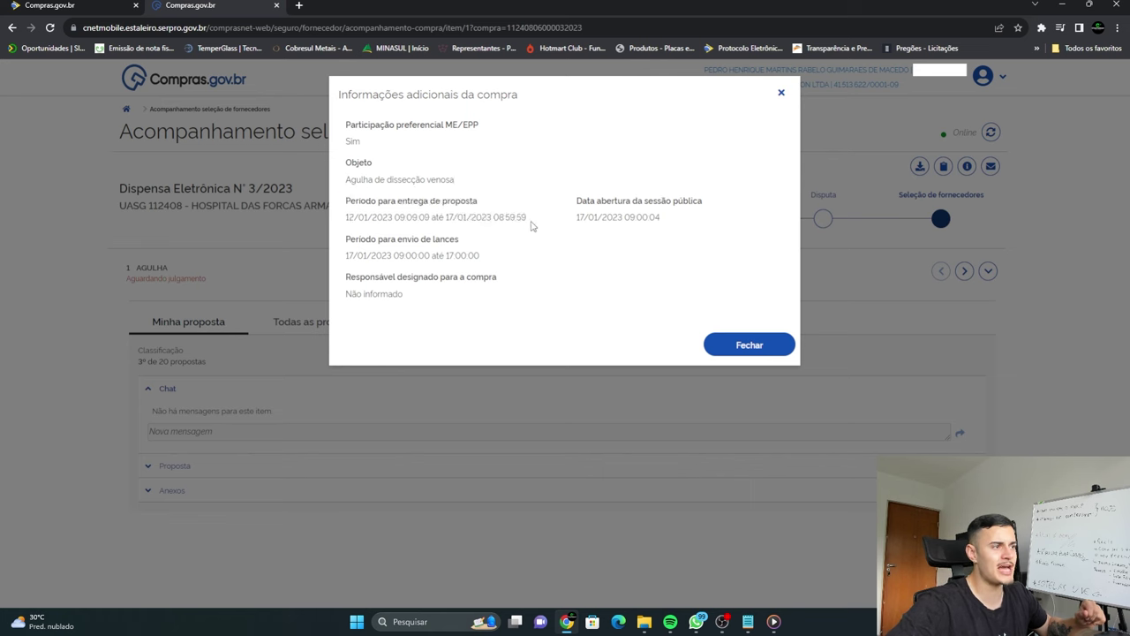
pyautogui.moveTo(340, 237); pyautogui.dragTo(497, 265)
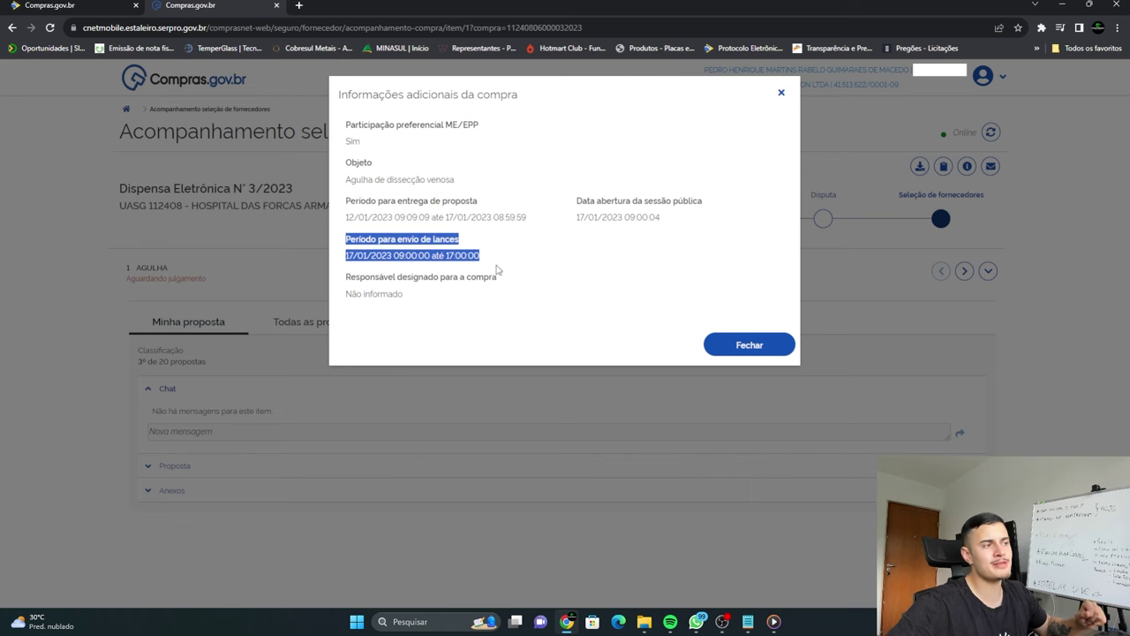
pyautogui.click(532, 254)
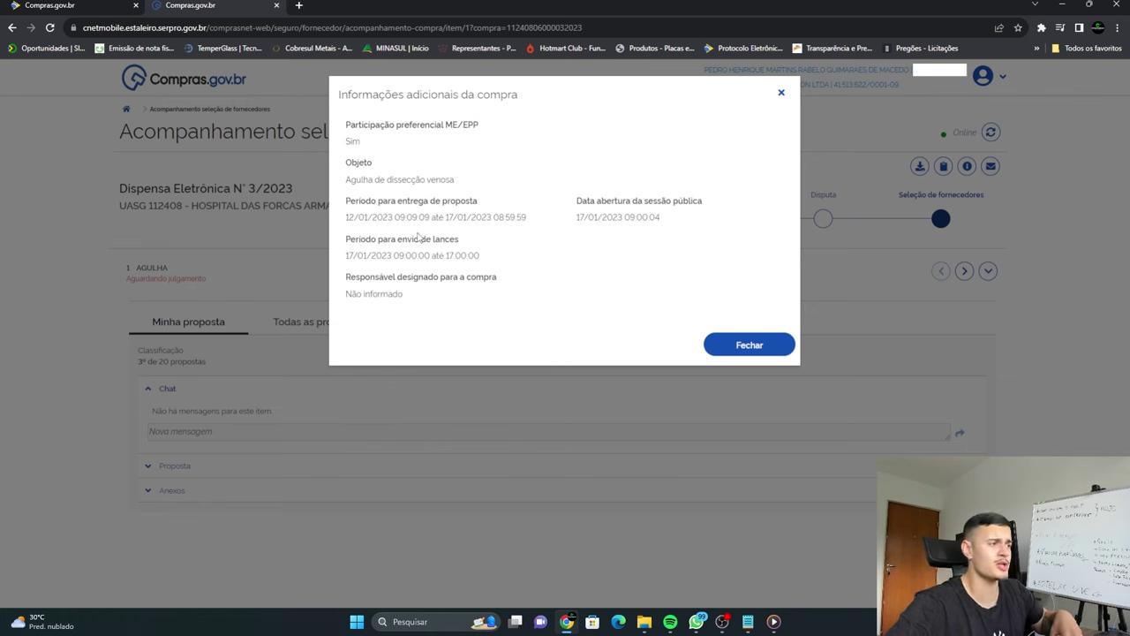
pyautogui.doubleClick(394, 255)
pyautogui.click(453, 276)
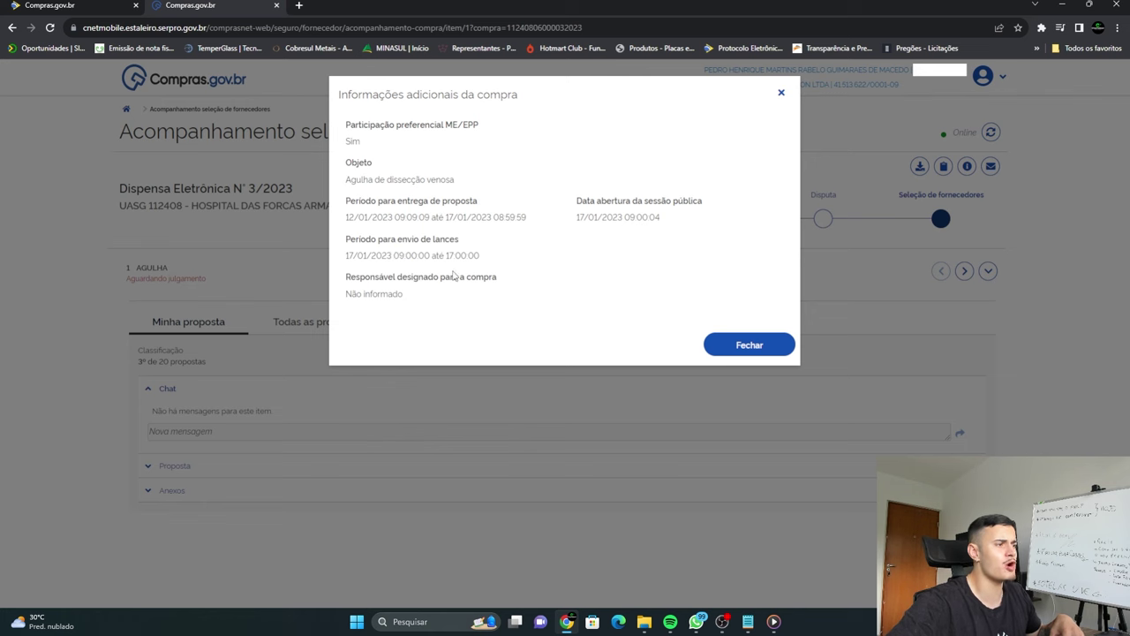
pyautogui.moveTo(446, 255); pyautogui.dragTo(493, 261)
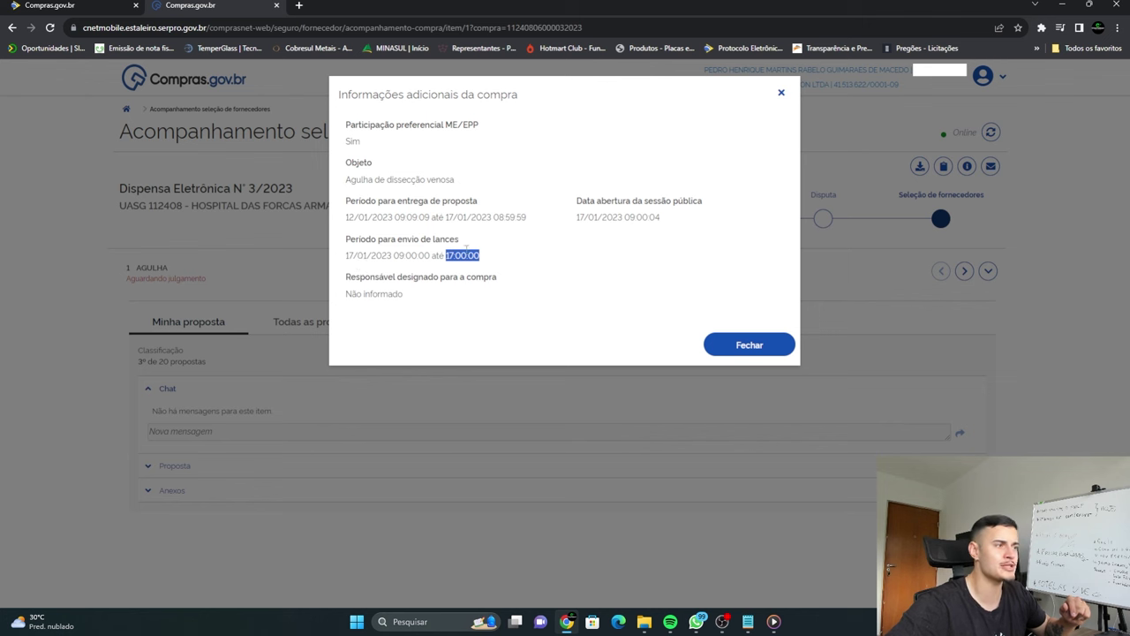
pyautogui.click(431, 255)
pyautogui.click(748, 346)
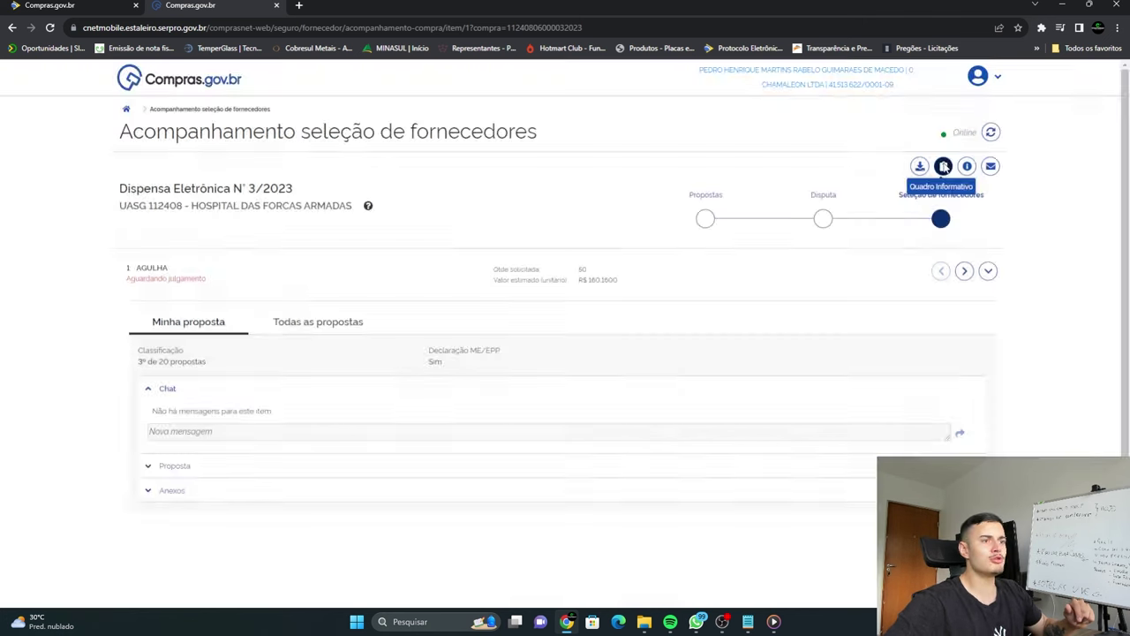
# - Check the purchase's Quadro informativo and view its Propostas, Disputa and Seleção de fornecedores stages
pyautogui.click(943, 166)
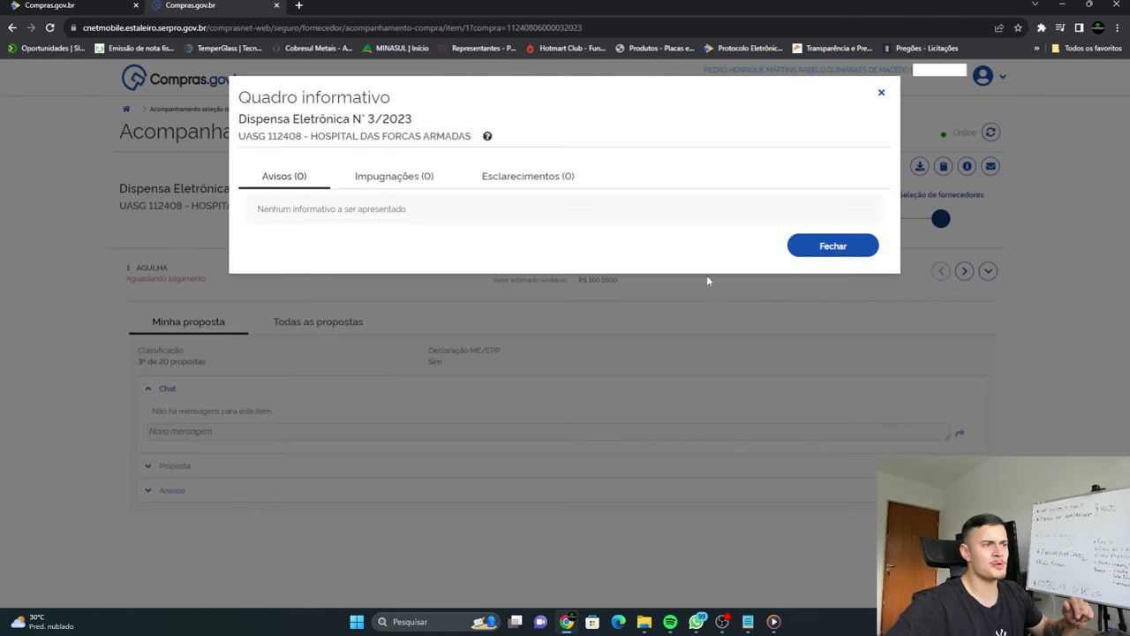
pyautogui.click(819, 252)
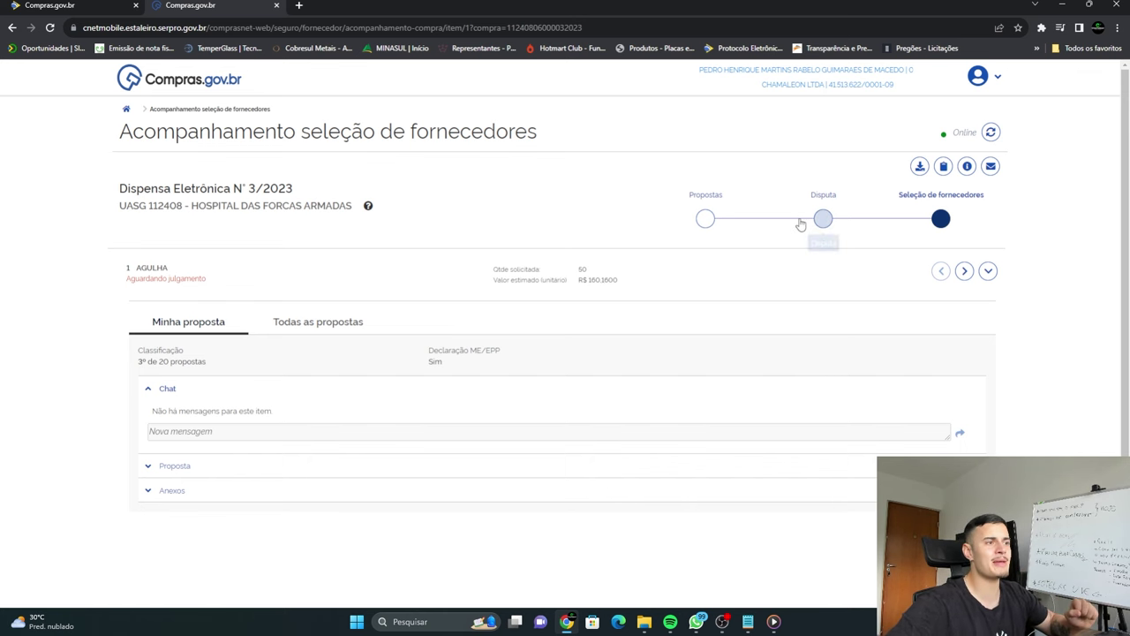
pyautogui.click(699, 220)
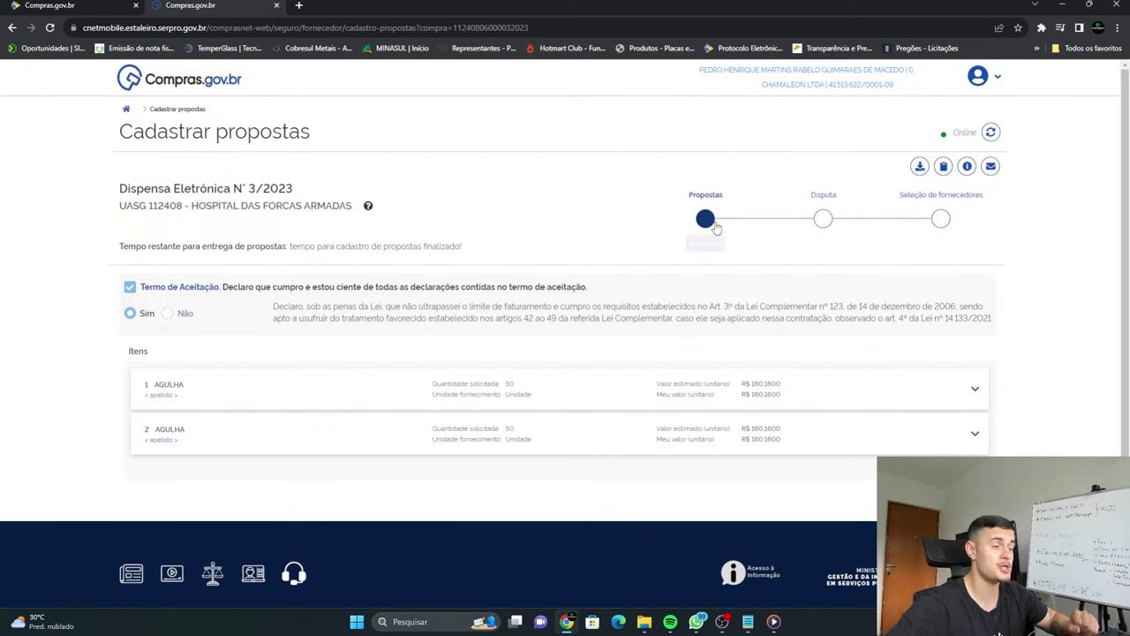
pyautogui.click(823, 219)
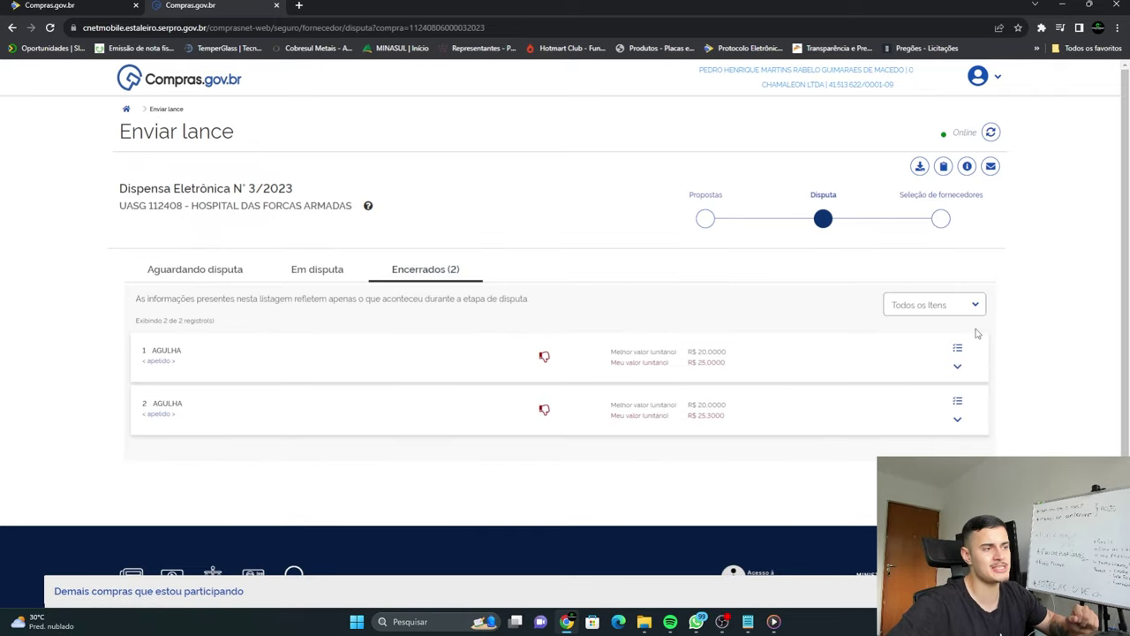
pyautogui.click(941, 219)
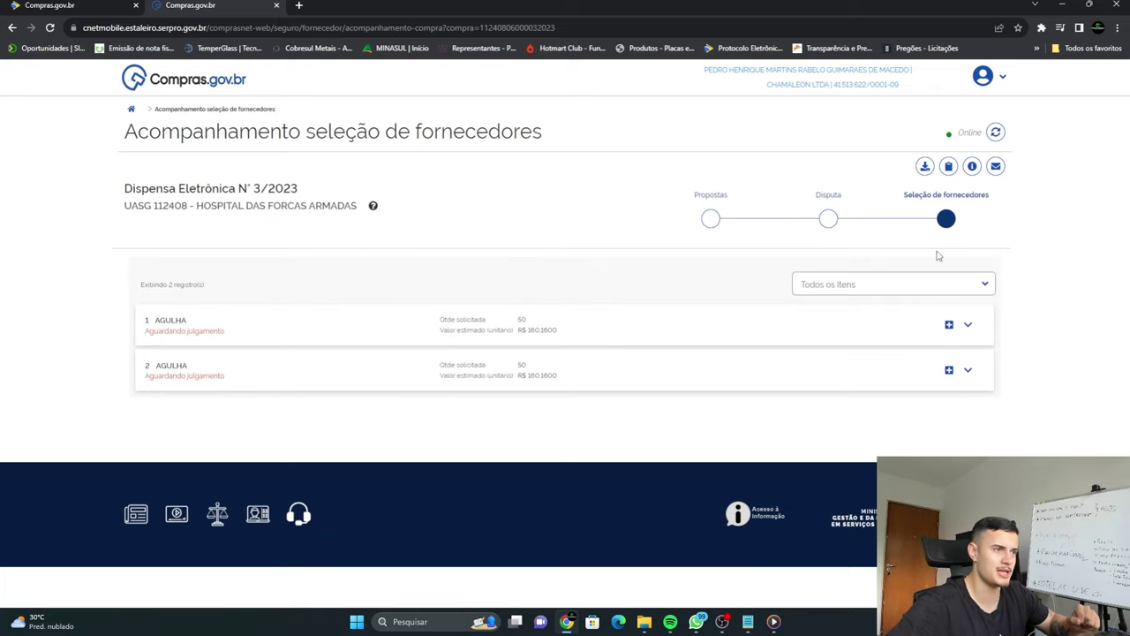
# - Return to the electronic purchases list and browse all purchases open for participation and their search parameters
pyautogui.click(130, 109)
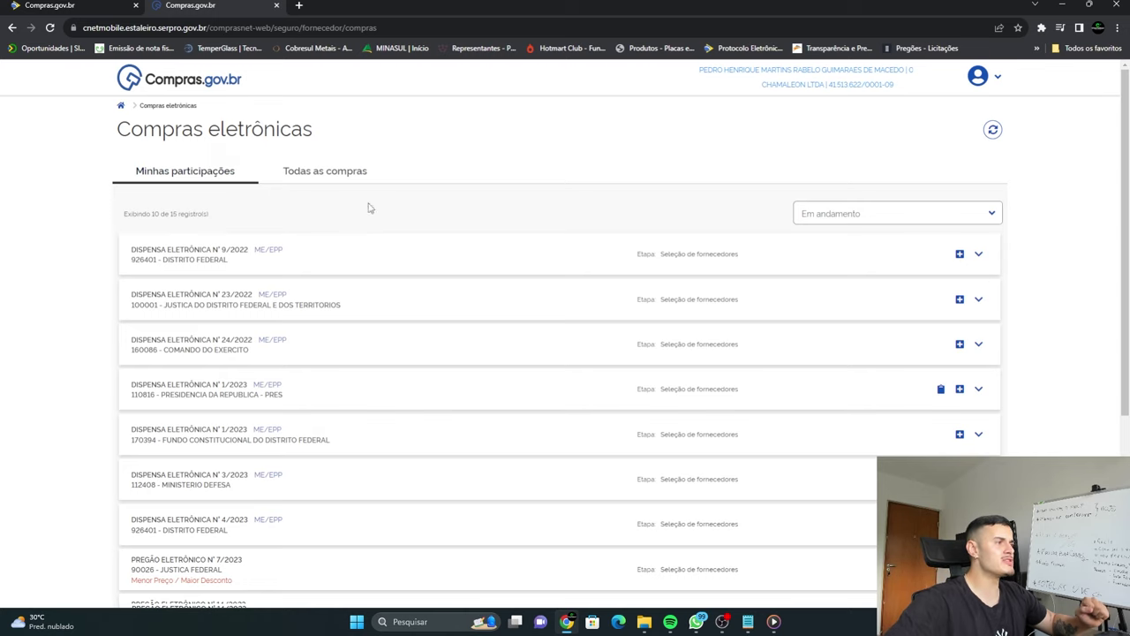
pyautogui.click(311, 172)
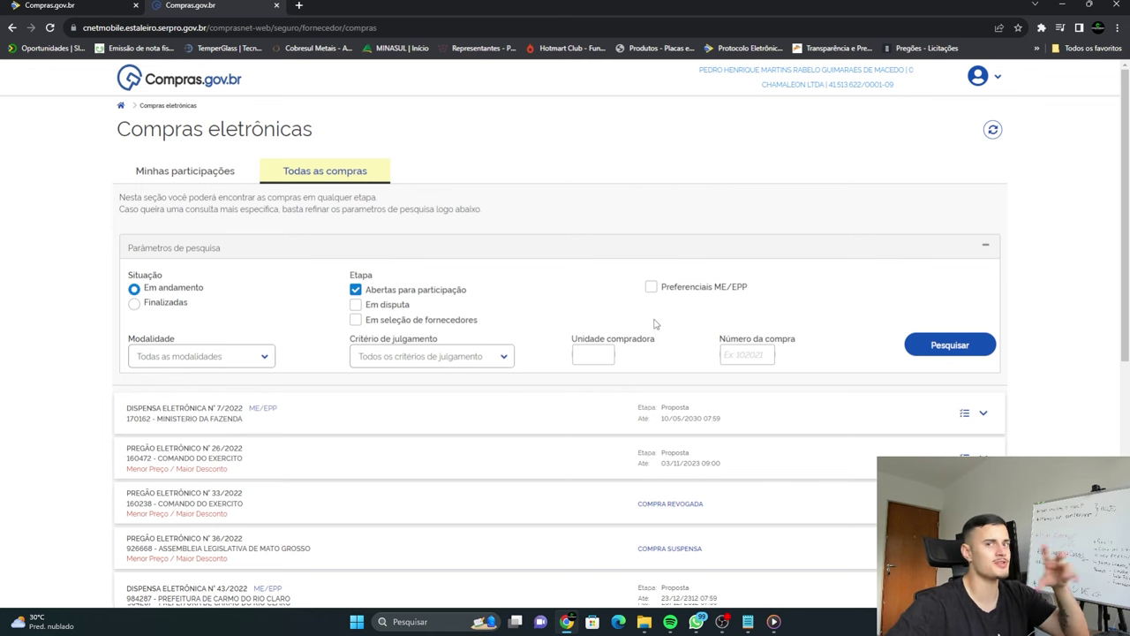
pyautogui.click(604, 354)
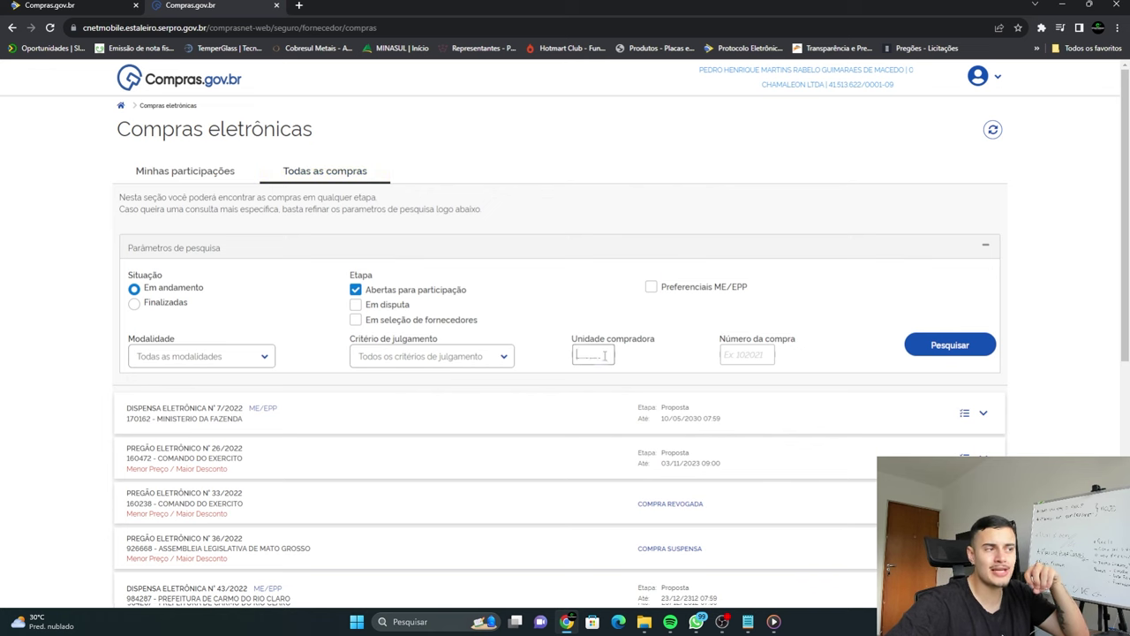
pyautogui.click(751, 352)
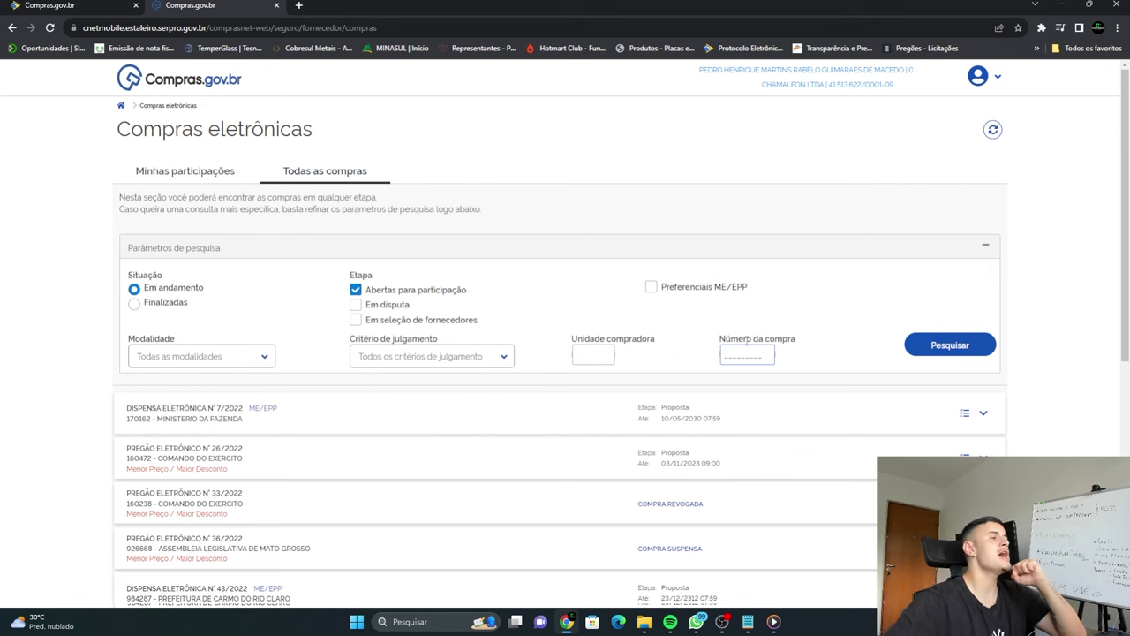
pyautogui.scroll(-3, 432, 367)
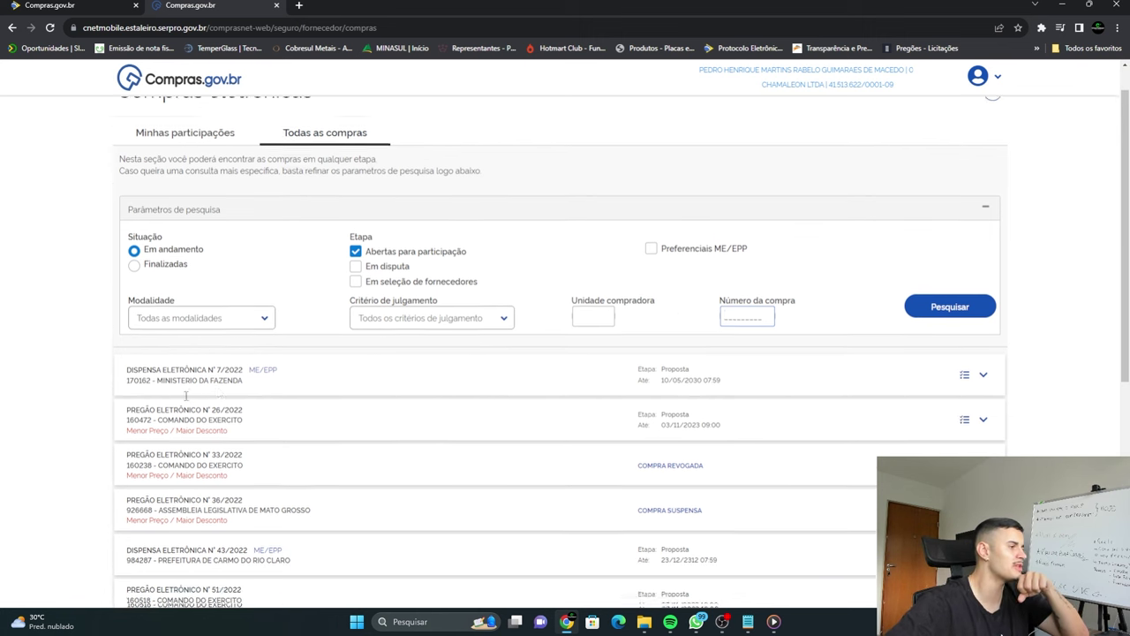
pyautogui.scroll(-5, 620, 362)
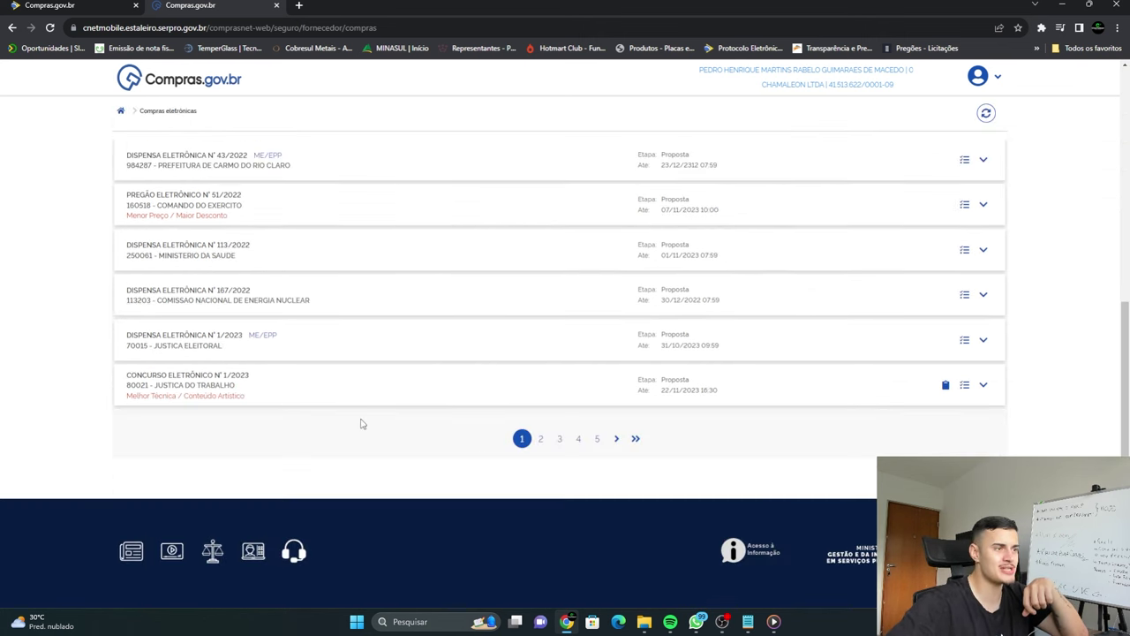
pyautogui.scroll(10, 360, 423)
pyautogui.scroll(-2, 486, 386)
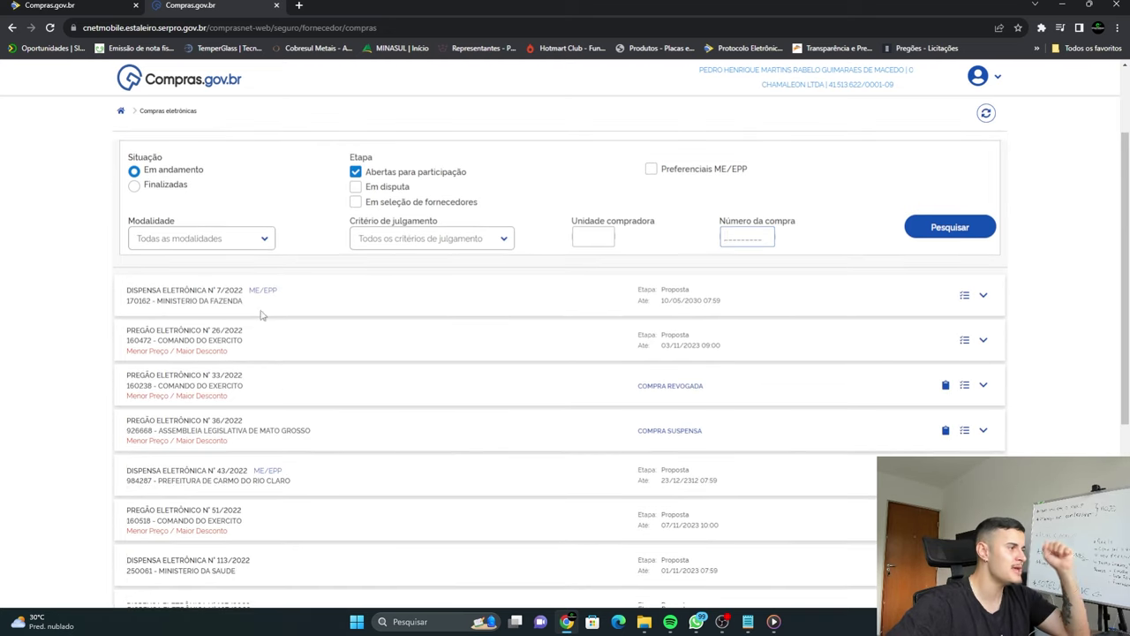
# - Search all purchases by the buying unit code 170162 of the first-listed Dispensa Eletrônica N° 7/2022
pyautogui.click(128, 301)
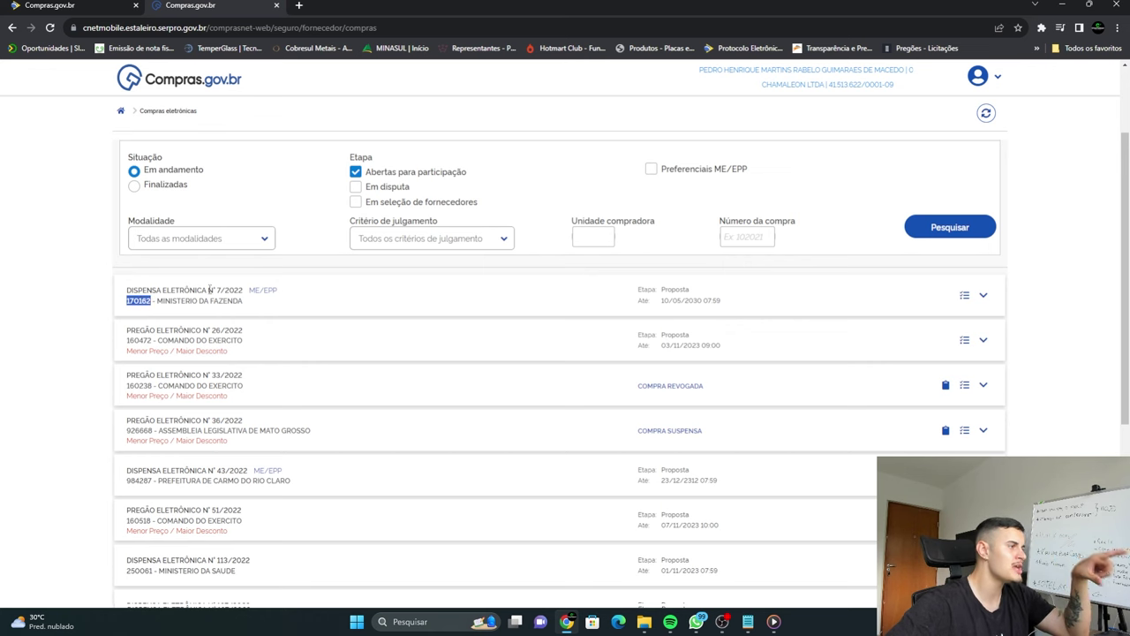
pyautogui.moveTo(217, 291); pyautogui.dragTo(239, 294)
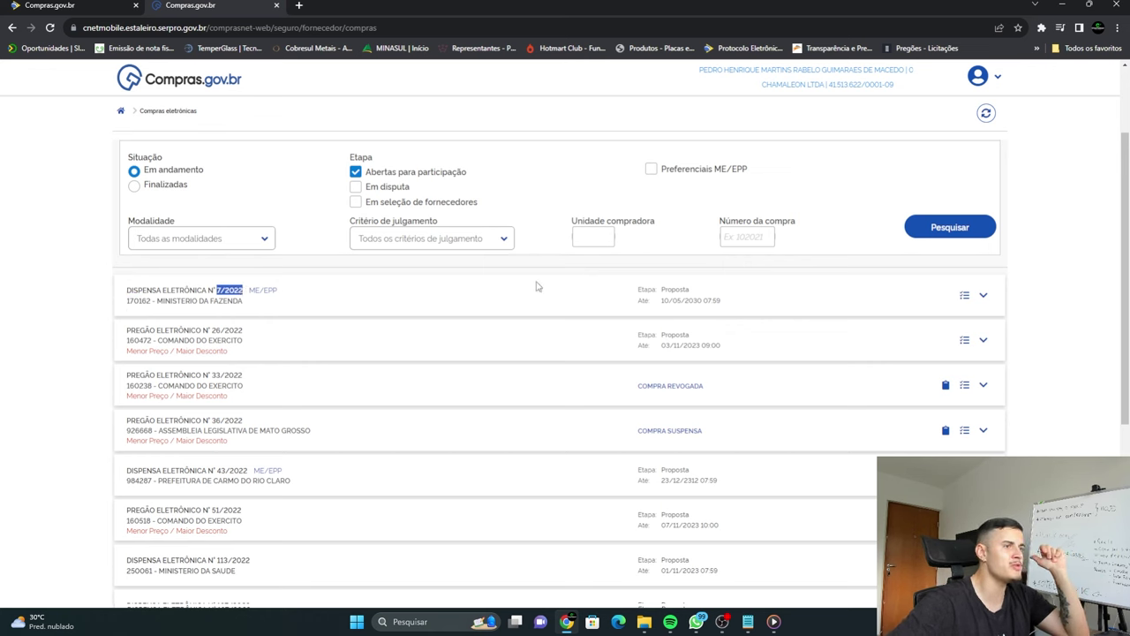
pyautogui.click(591, 237)
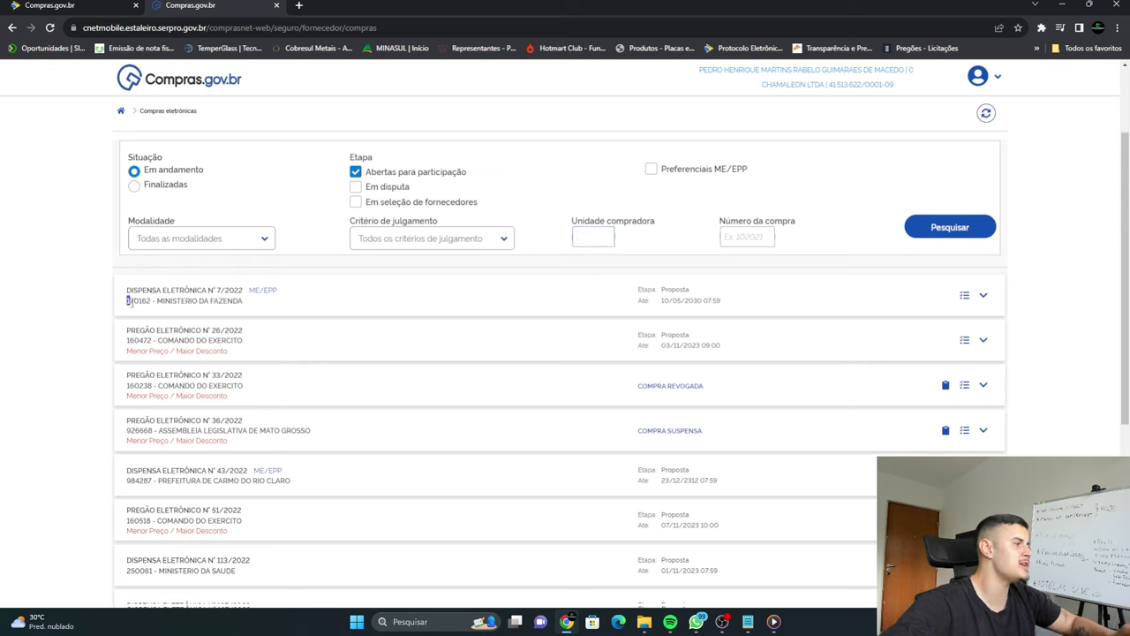
pyautogui.moveTo(127, 301); pyautogui.dragTo(593, 237)
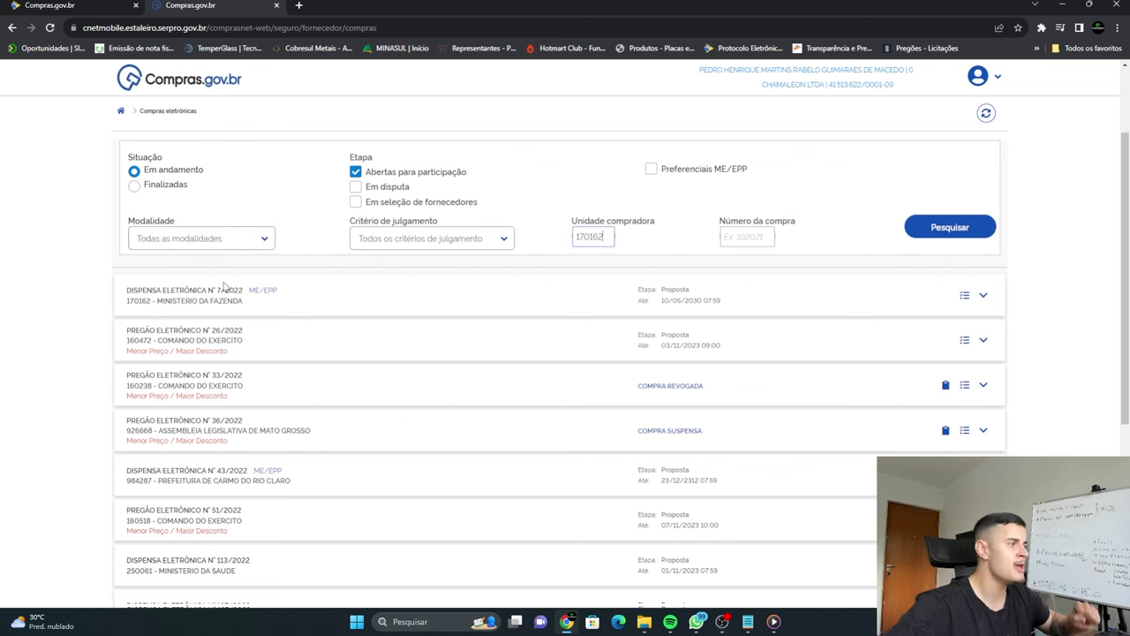
pyautogui.click(923, 227)
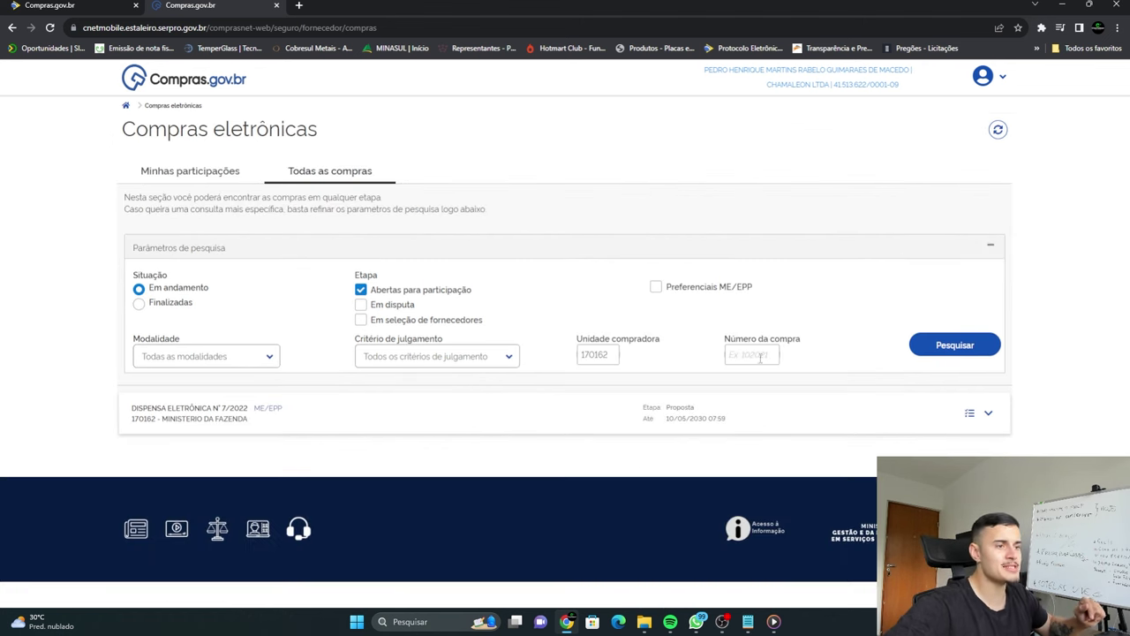
# - Open proposal registration for Dispensa Eletrônica N° 7/2022 and accept all declarations in the Termo de Aceitação
pyautogui.click(988, 413)
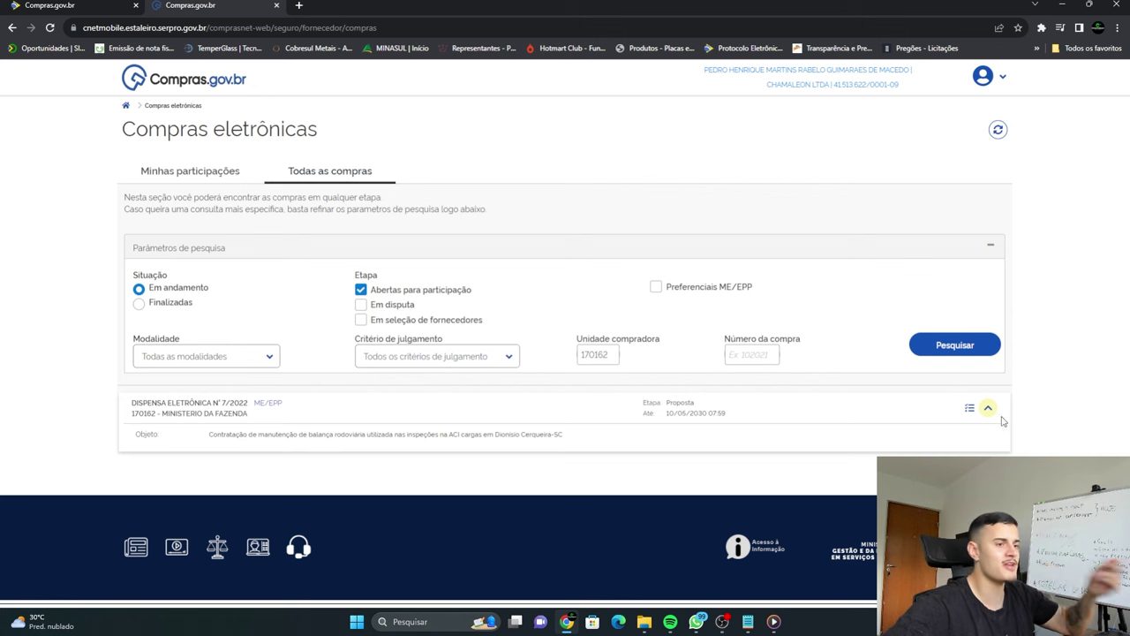
pyautogui.click(970, 409)
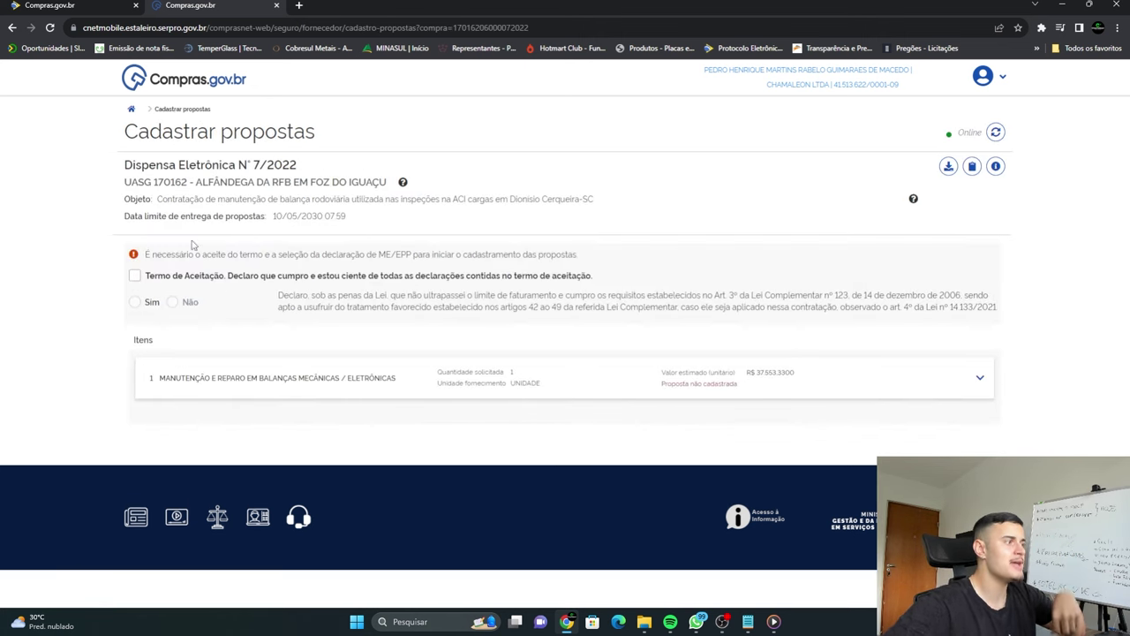
pyautogui.click(134, 276)
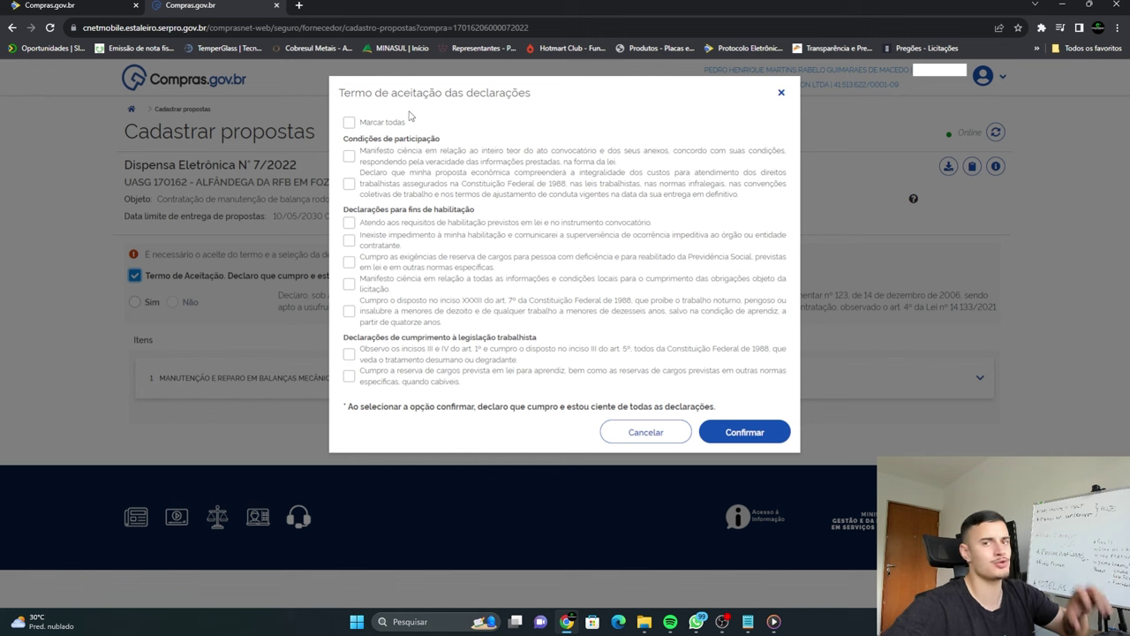
pyautogui.click(349, 122)
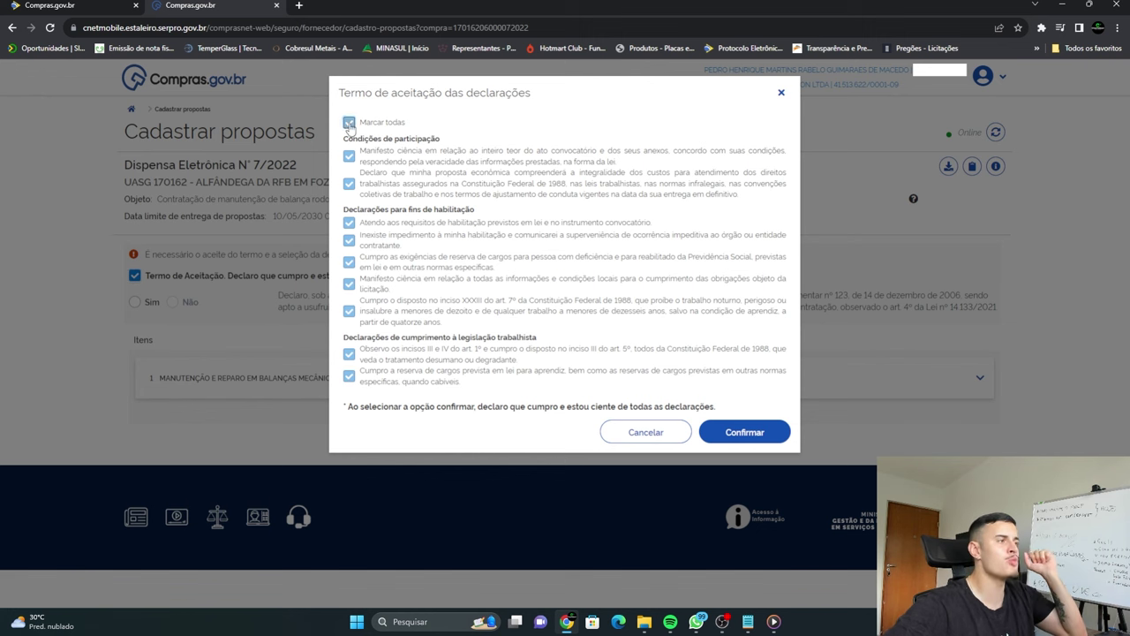
pyautogui.click(747, 432)
# - Review the ME/EPP declaration on the billing limit and answer it with Sim
pyautogui.moveTo(278, 295); pyautogui.dragTo(996, 308)
pyautogui.click(996, 308)
pyautogui.click(147, 306)
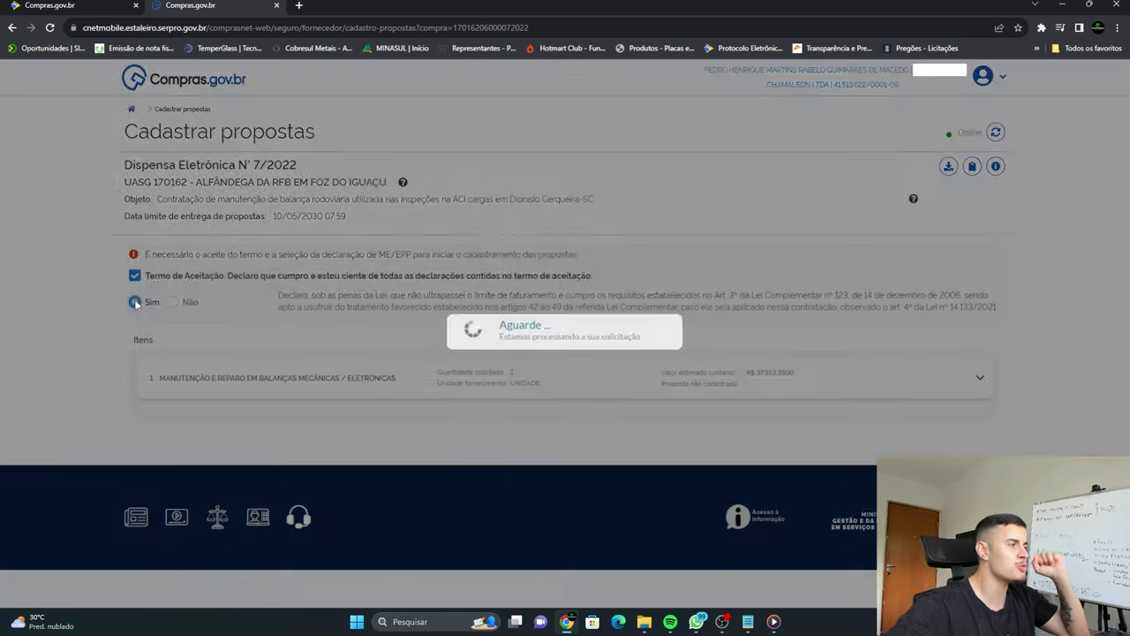
# - Expand item 1 and copy its description, Manutenção e Reparo em Balanças Mecânicas / Eletrônicas, into the proposal's detailed description
pyautogui.click(985, 364)
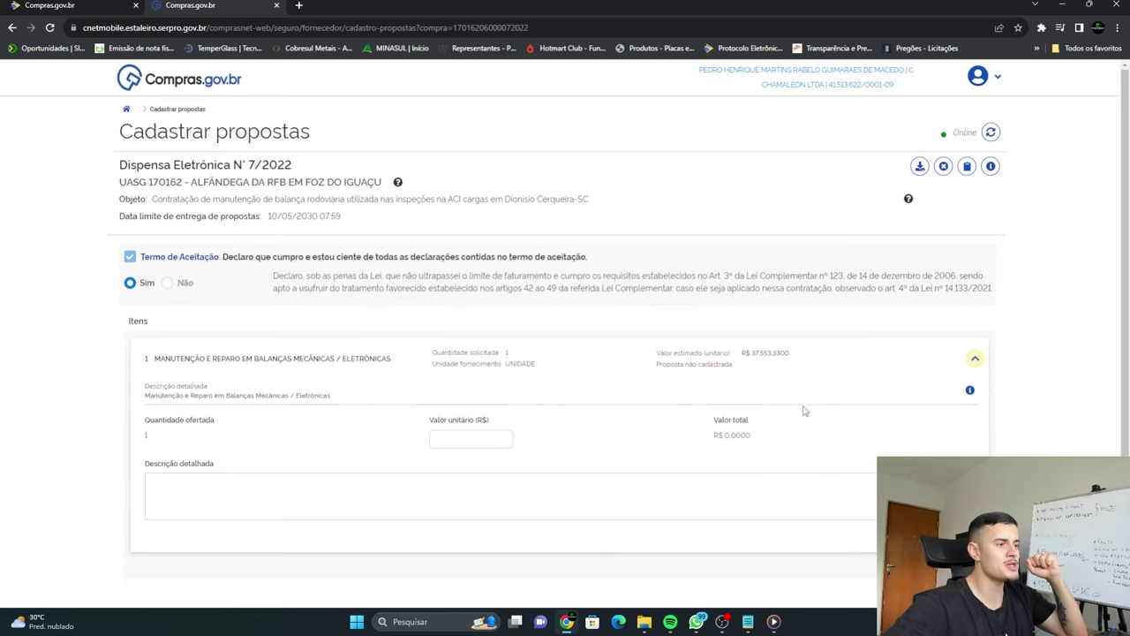
pyautogui.moveTo(336, 397); pyautogui.dragTo(139, 404)
pyautogui.hotkey('ctrl', 'c')
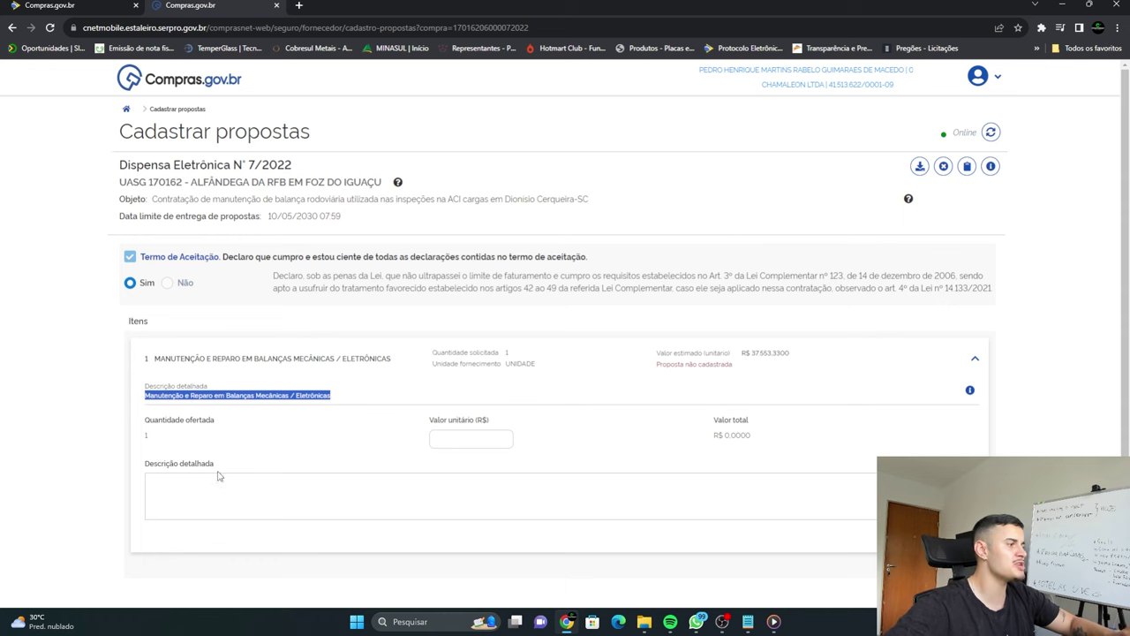
pyautogui.click(217, 481)
pyautogui.hotkey('ctrl', 'v')
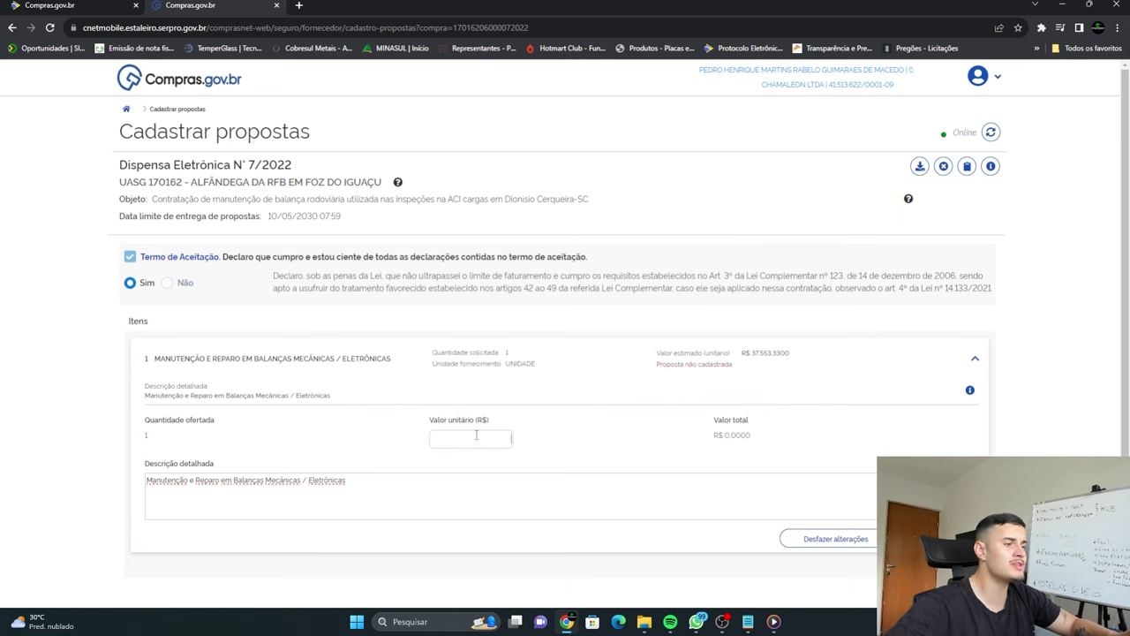
# - Set item 1's unit value to R$ 38.000,0000 and save the proposal
pyautogui.write('38.0')
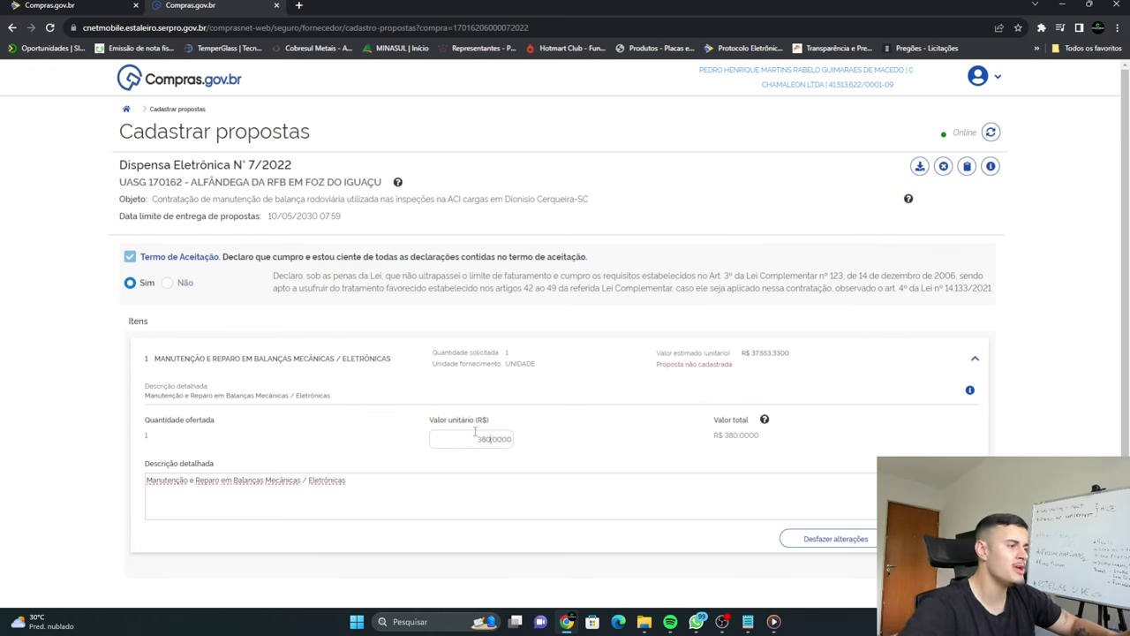
pyautogui.write('00')
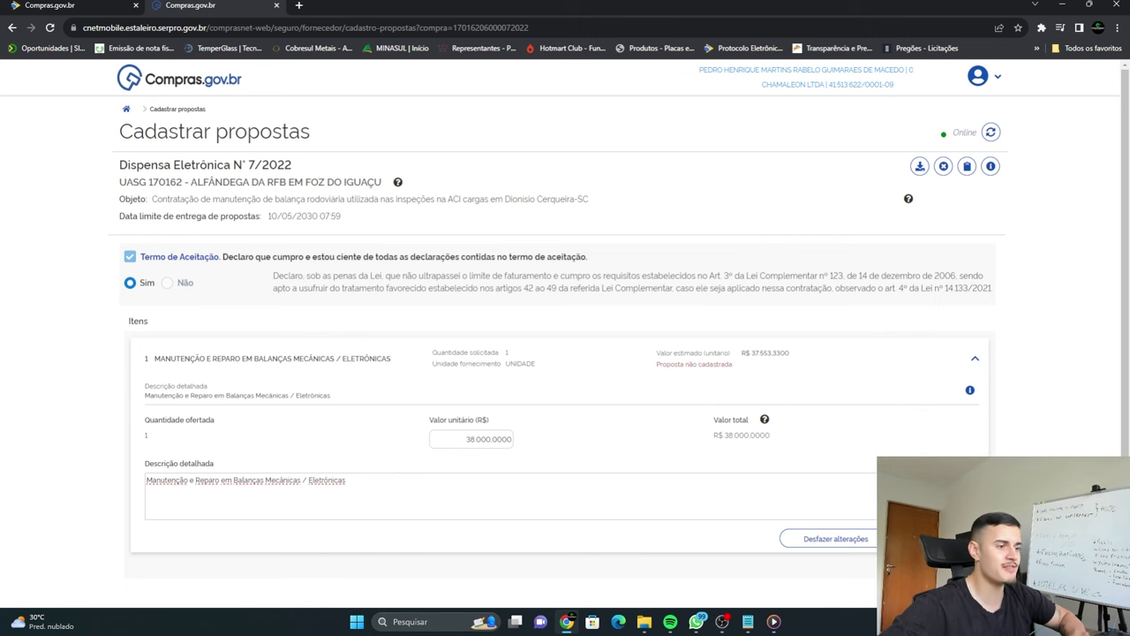
pyautogui.click(944, 538)
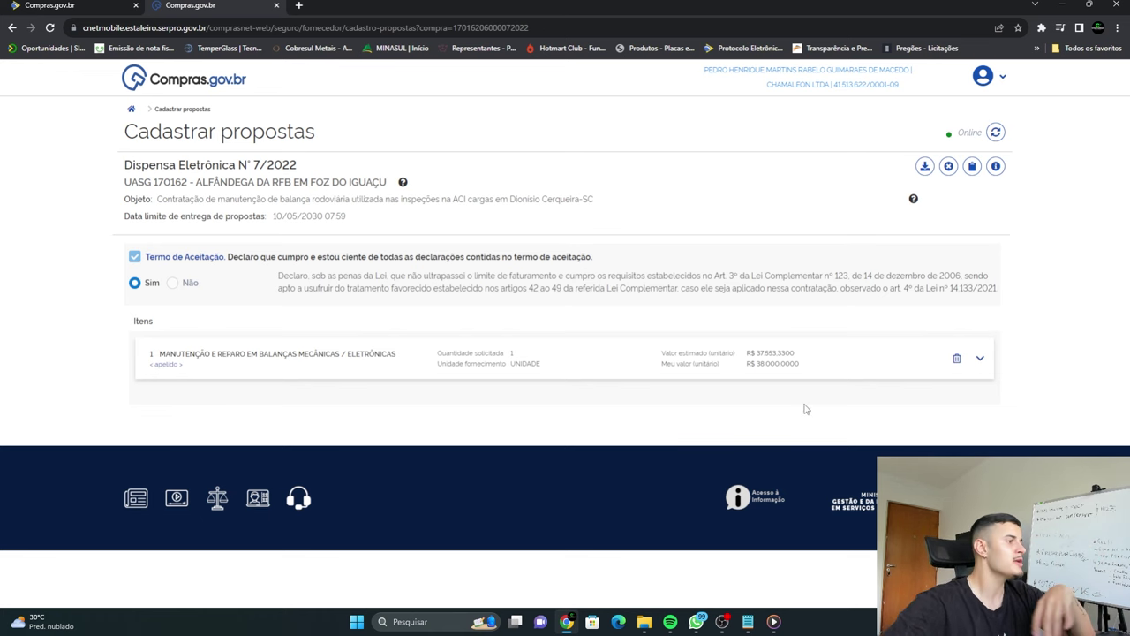
# - Delete the registered proposal for item 1 and confirm the deletion
pyautogui.click(957, 358)
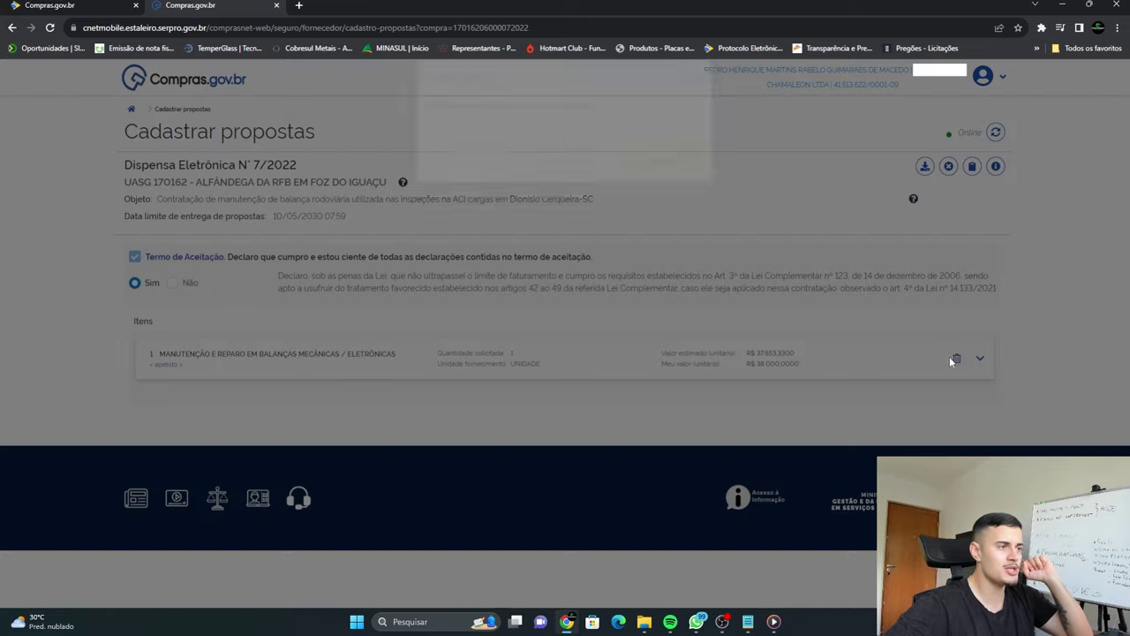
pyautogui.click(653, 178)
pyautogui.press('Return')
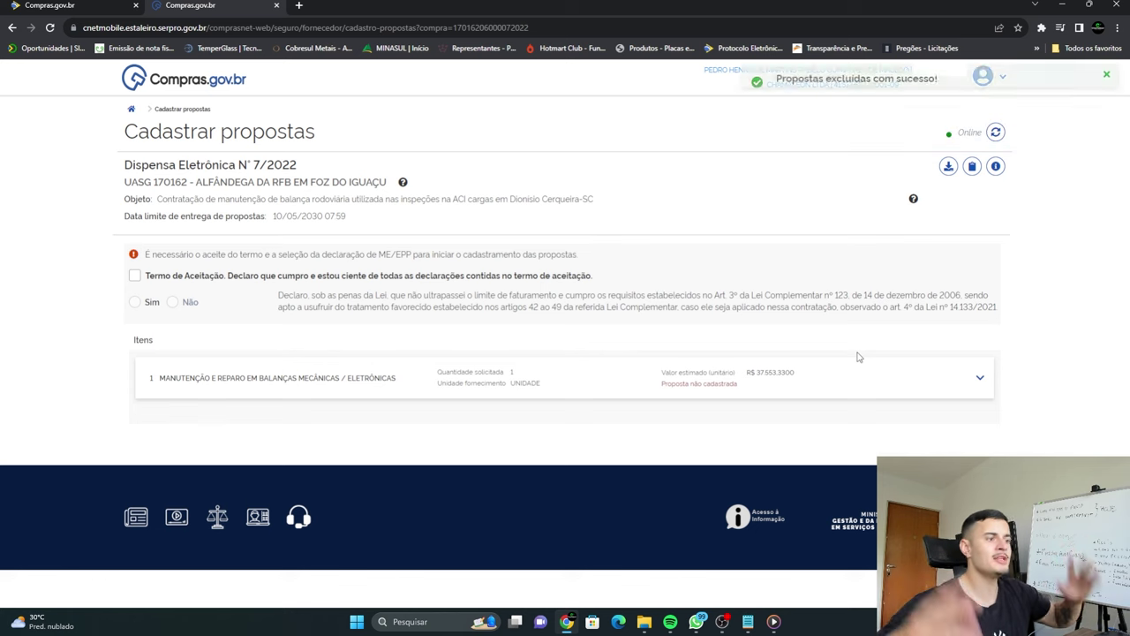
# - Return to the supplier's own participations and open the tracking of Dispensa Eletrônica N° 37/2023 from the second page
pyautogui.click(129, 109)
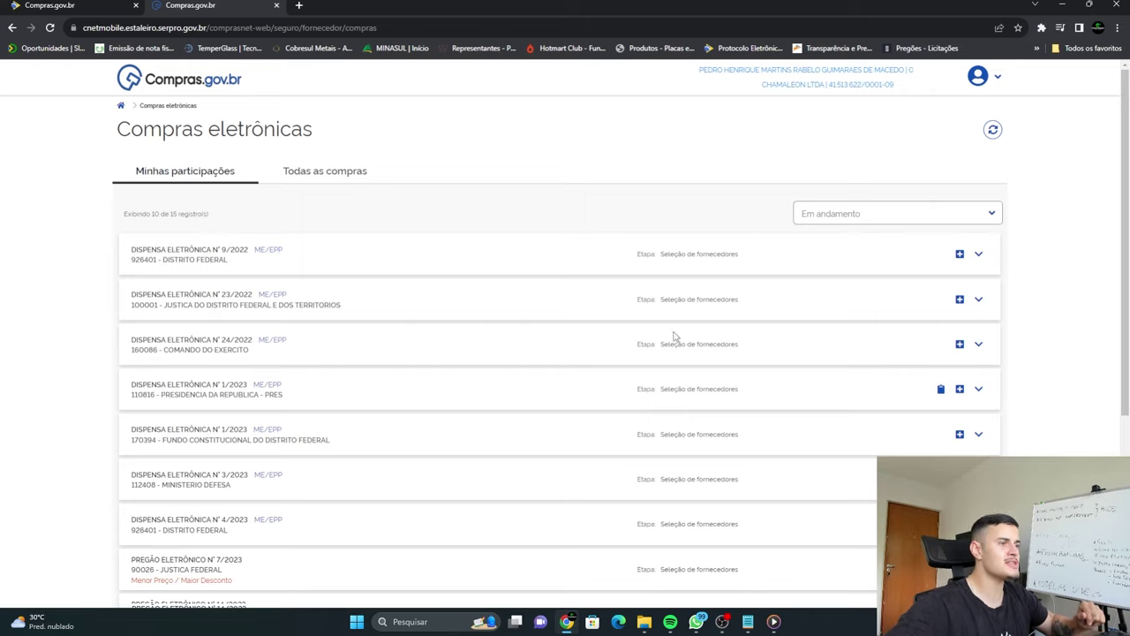
pyautogui.scroll(-2, 547, 337)
pyautogui.scroll(2, 758, 341)
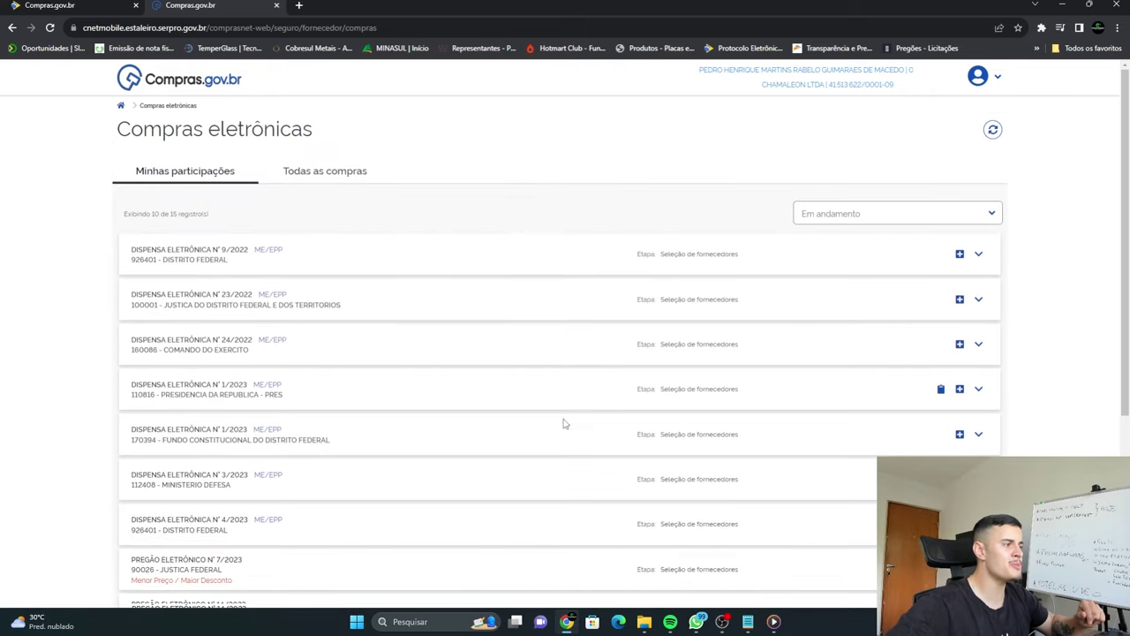
pyautogui.scroll(-3, 566, 424)
pyautogui.click(568, 478)
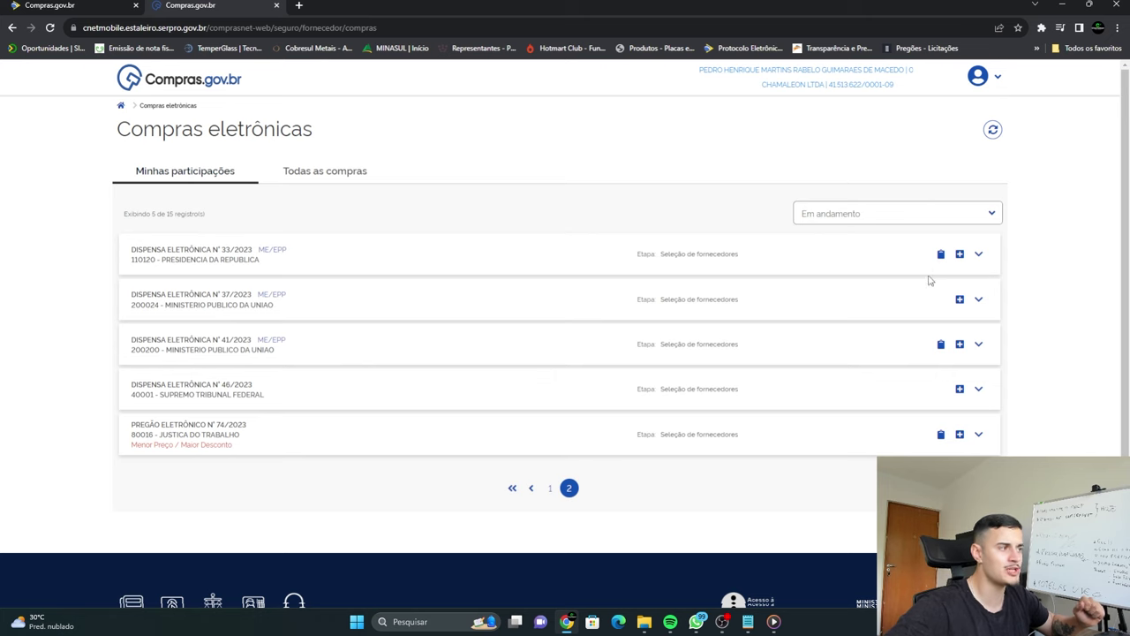
pyautogui.click(960, 299)
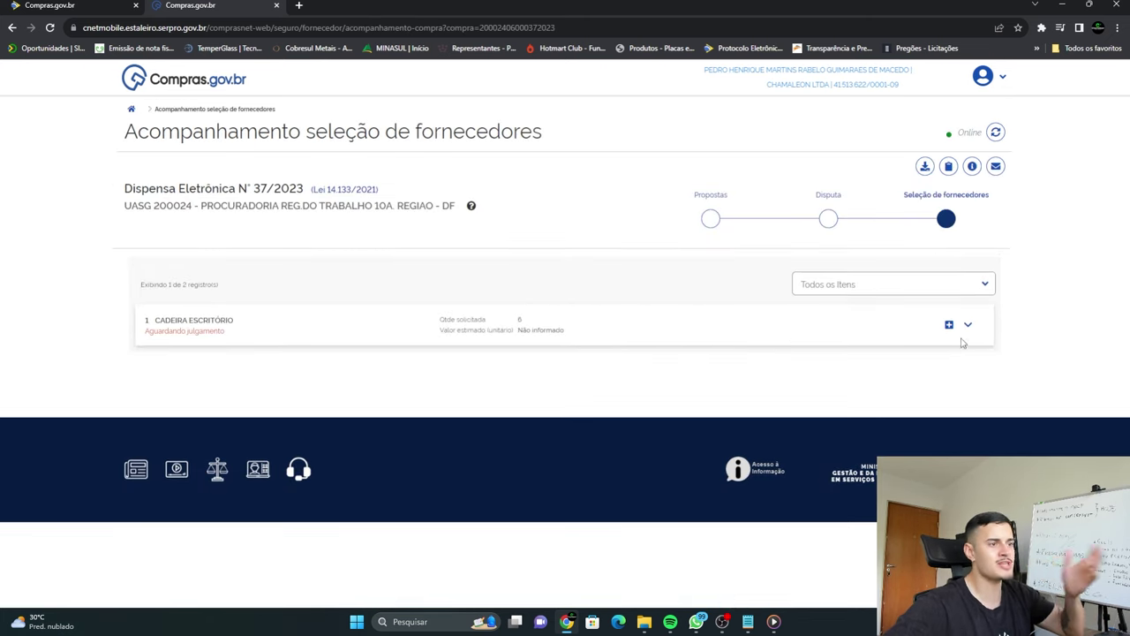
# - Show all proposals for item 1, Cadeira Escritório, and expand the attachments of LUMINA FUTURO SOLUCOES LTDA
pyautogui.click(948, 324)
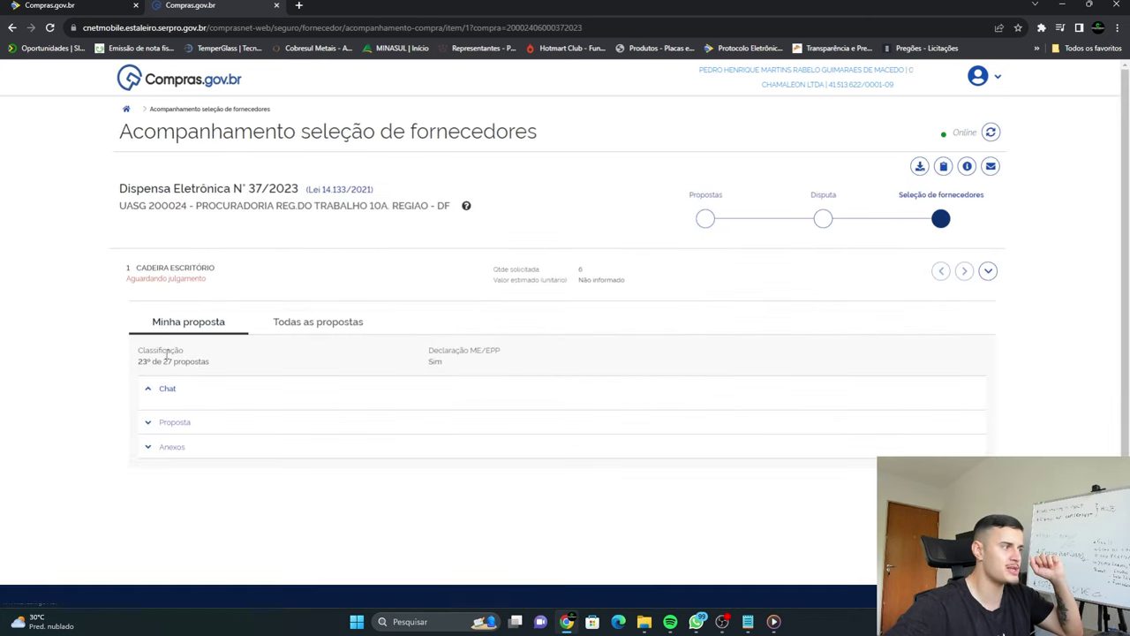
pyautogui.click(319, 324)
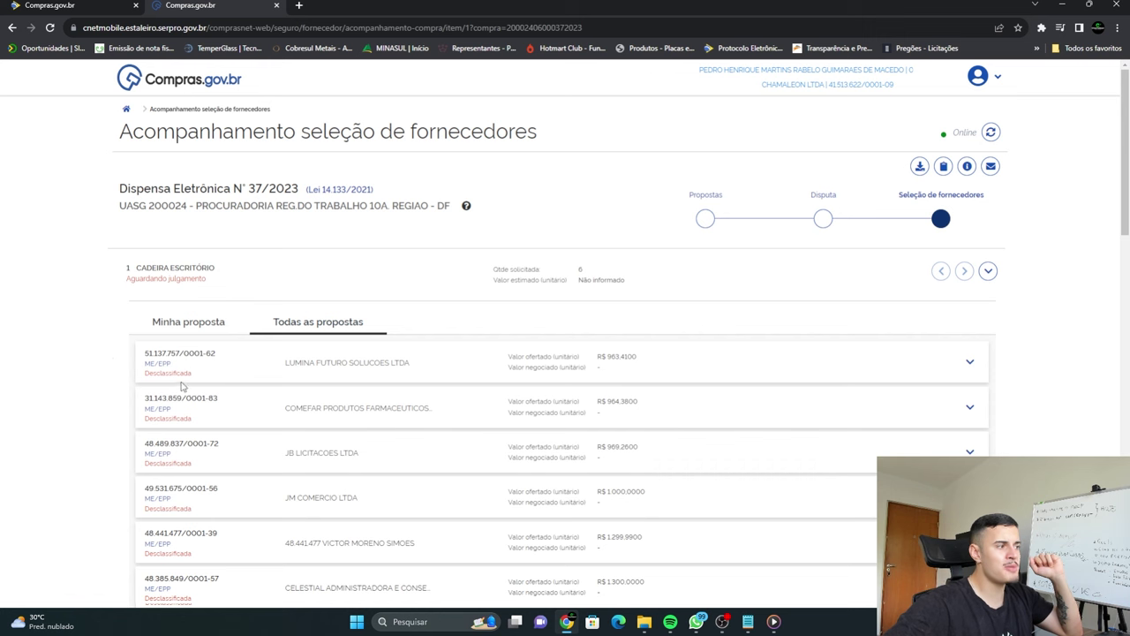
pyautogui.click(970, 362)
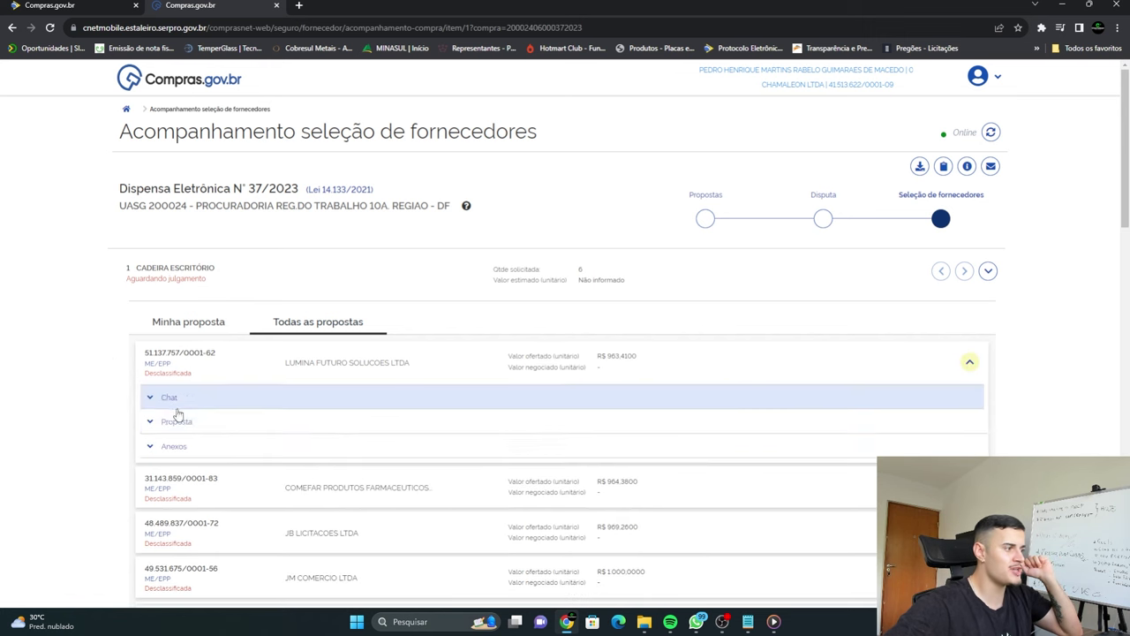
pyautogui.click(214, 455)
# - Download the attachment Proposta_assinado (1).pdf, view the competitor's signed proposal and close it
pyautogui.scroll(-2, 383, 421)
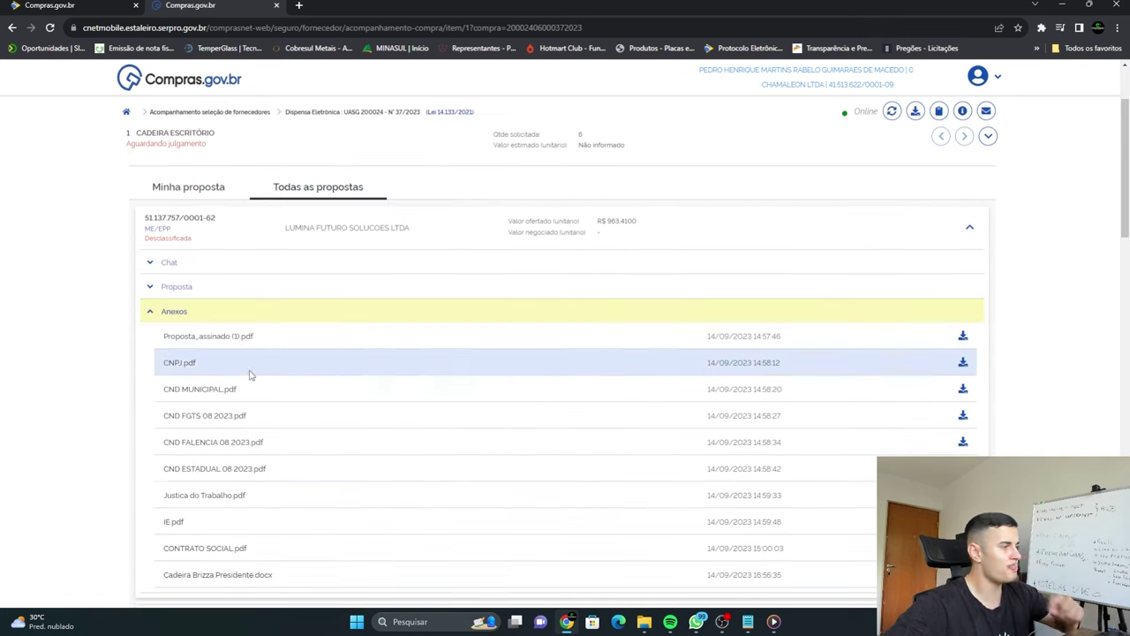
pyautogui.scroll(-1, 250, 375)
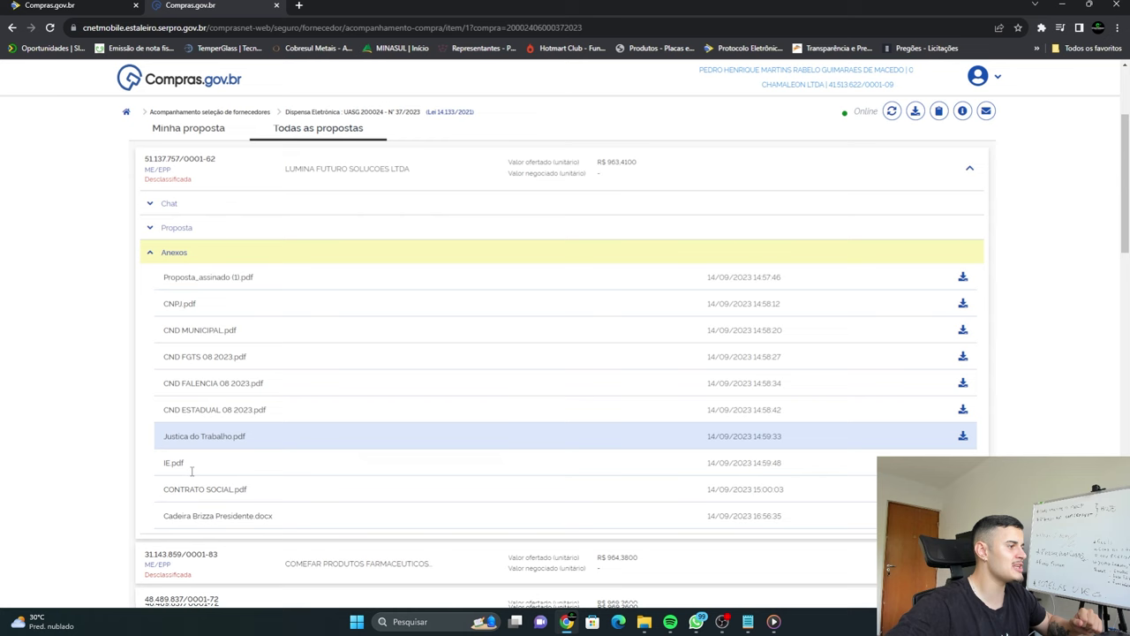
pyautogui.click(963, 279)
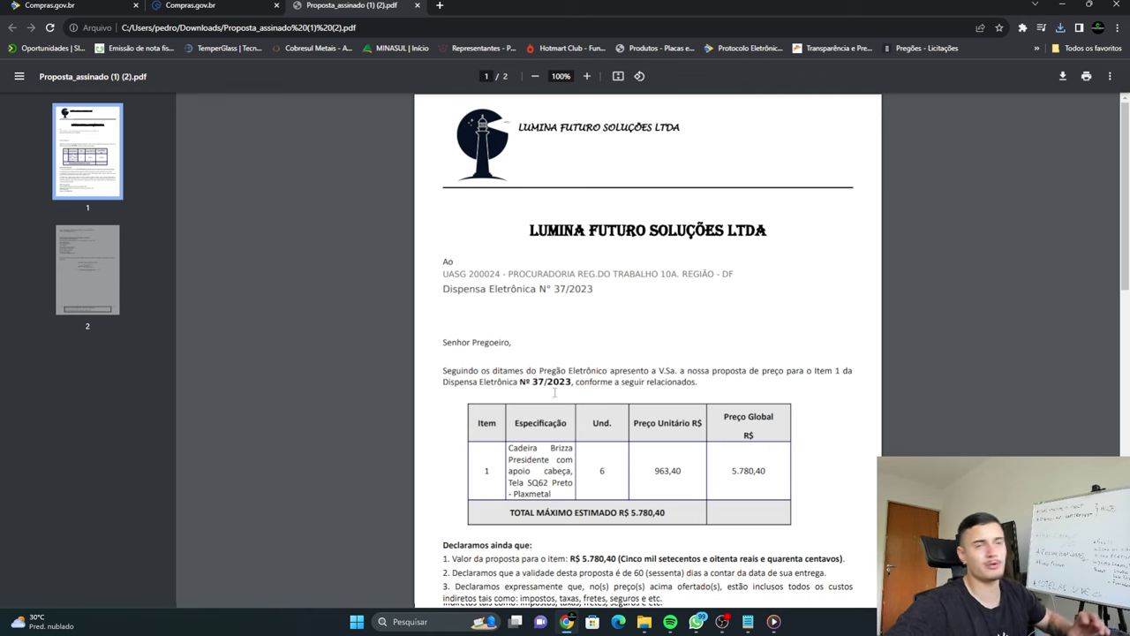
pyautogui.click(418, 6)
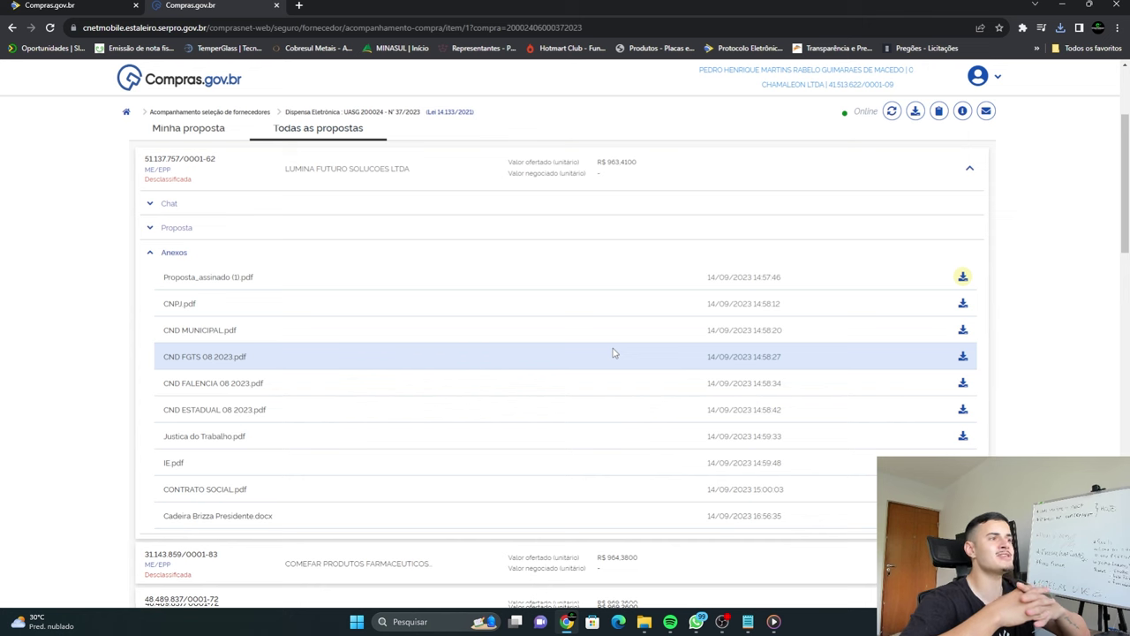
pyautogui.scroll(2, 485, 315)
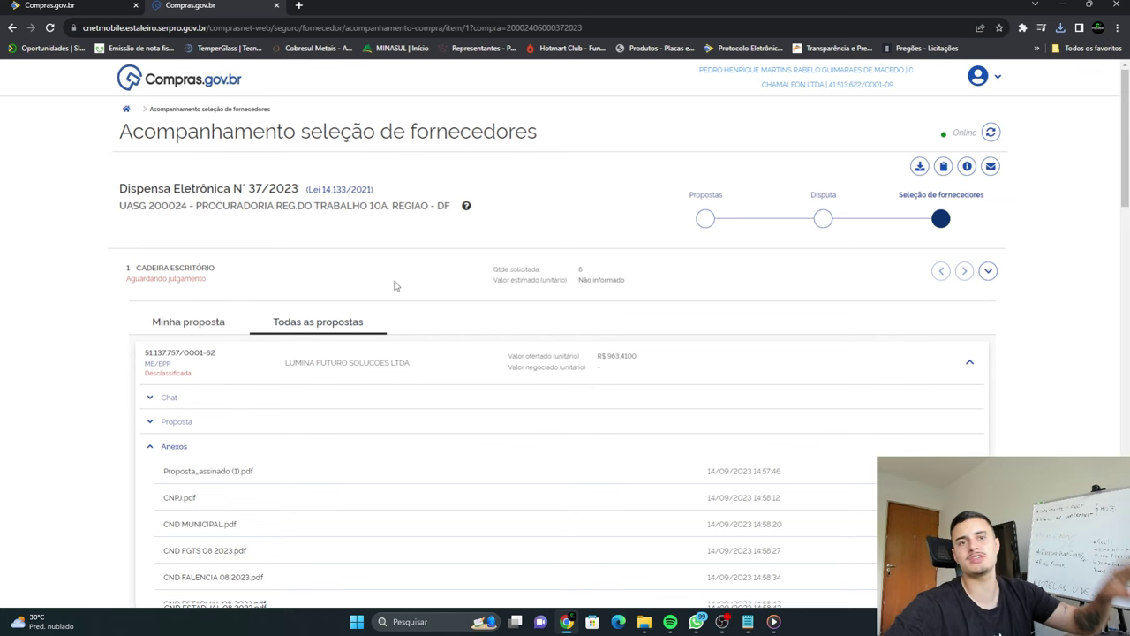
pyautogui.scroll(-2, 383, 336)
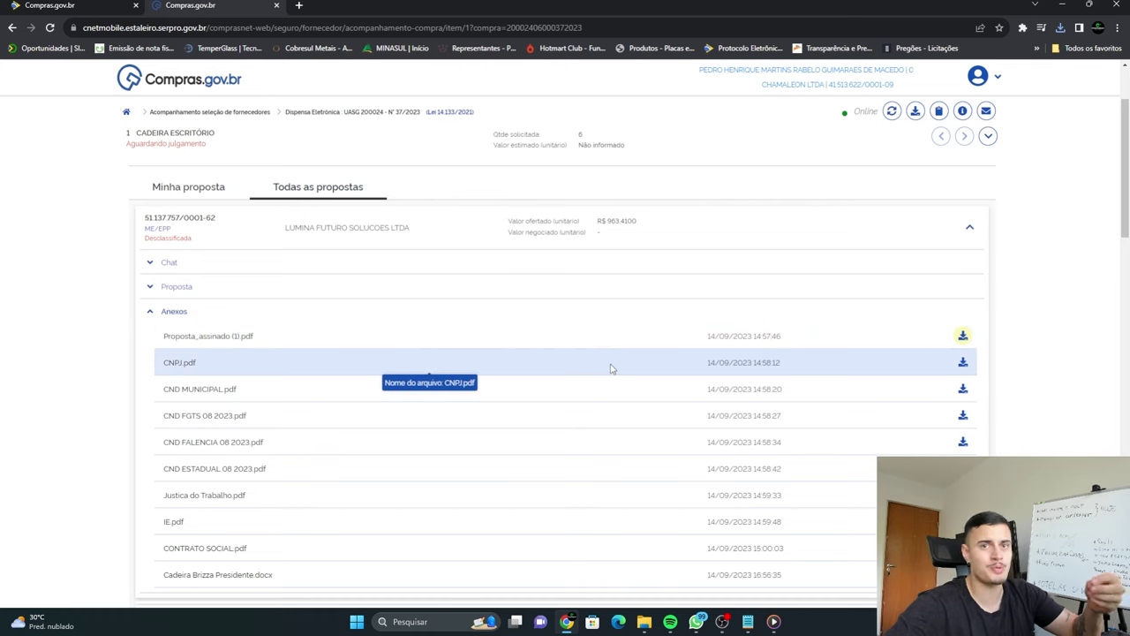
pyautogui.scroll(-2, 609, 369)
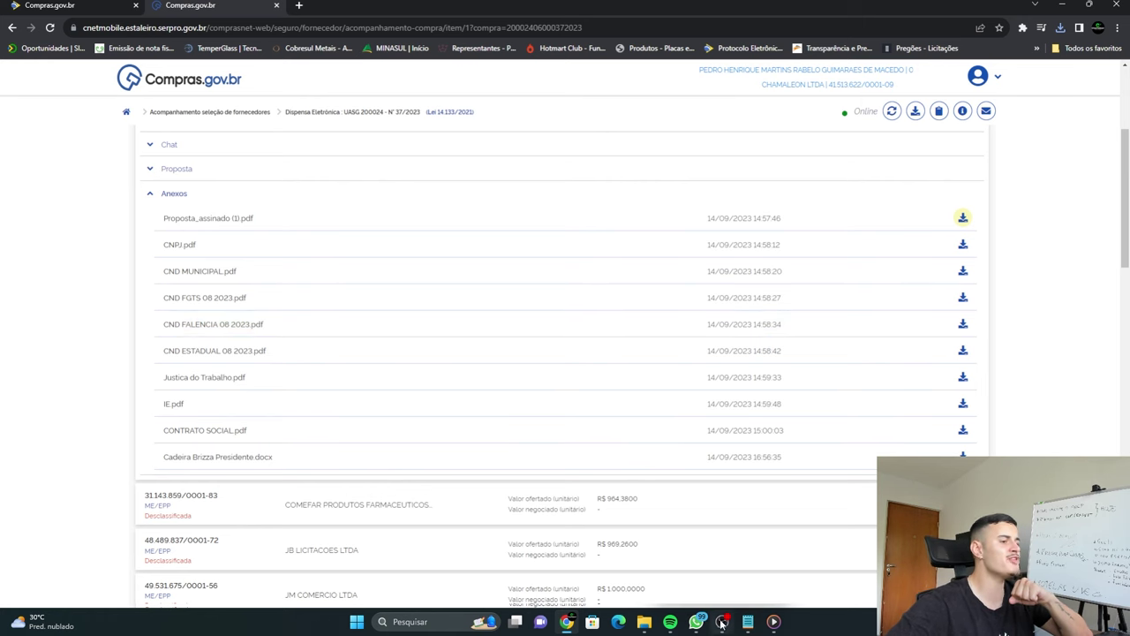
pyautogui.scroll(3, 658, 388)
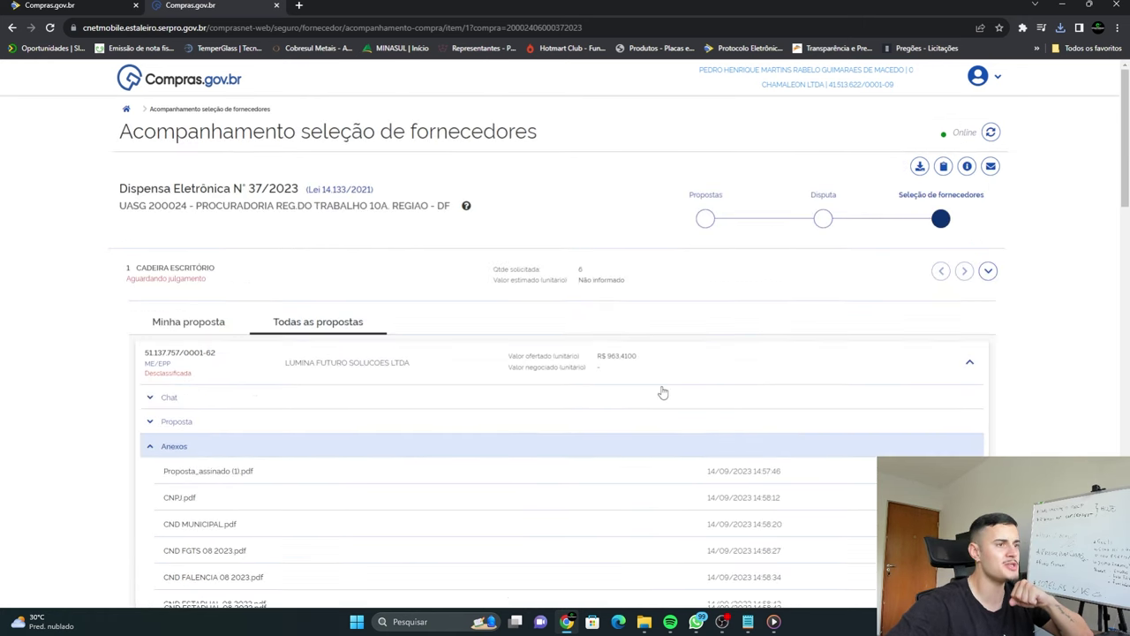